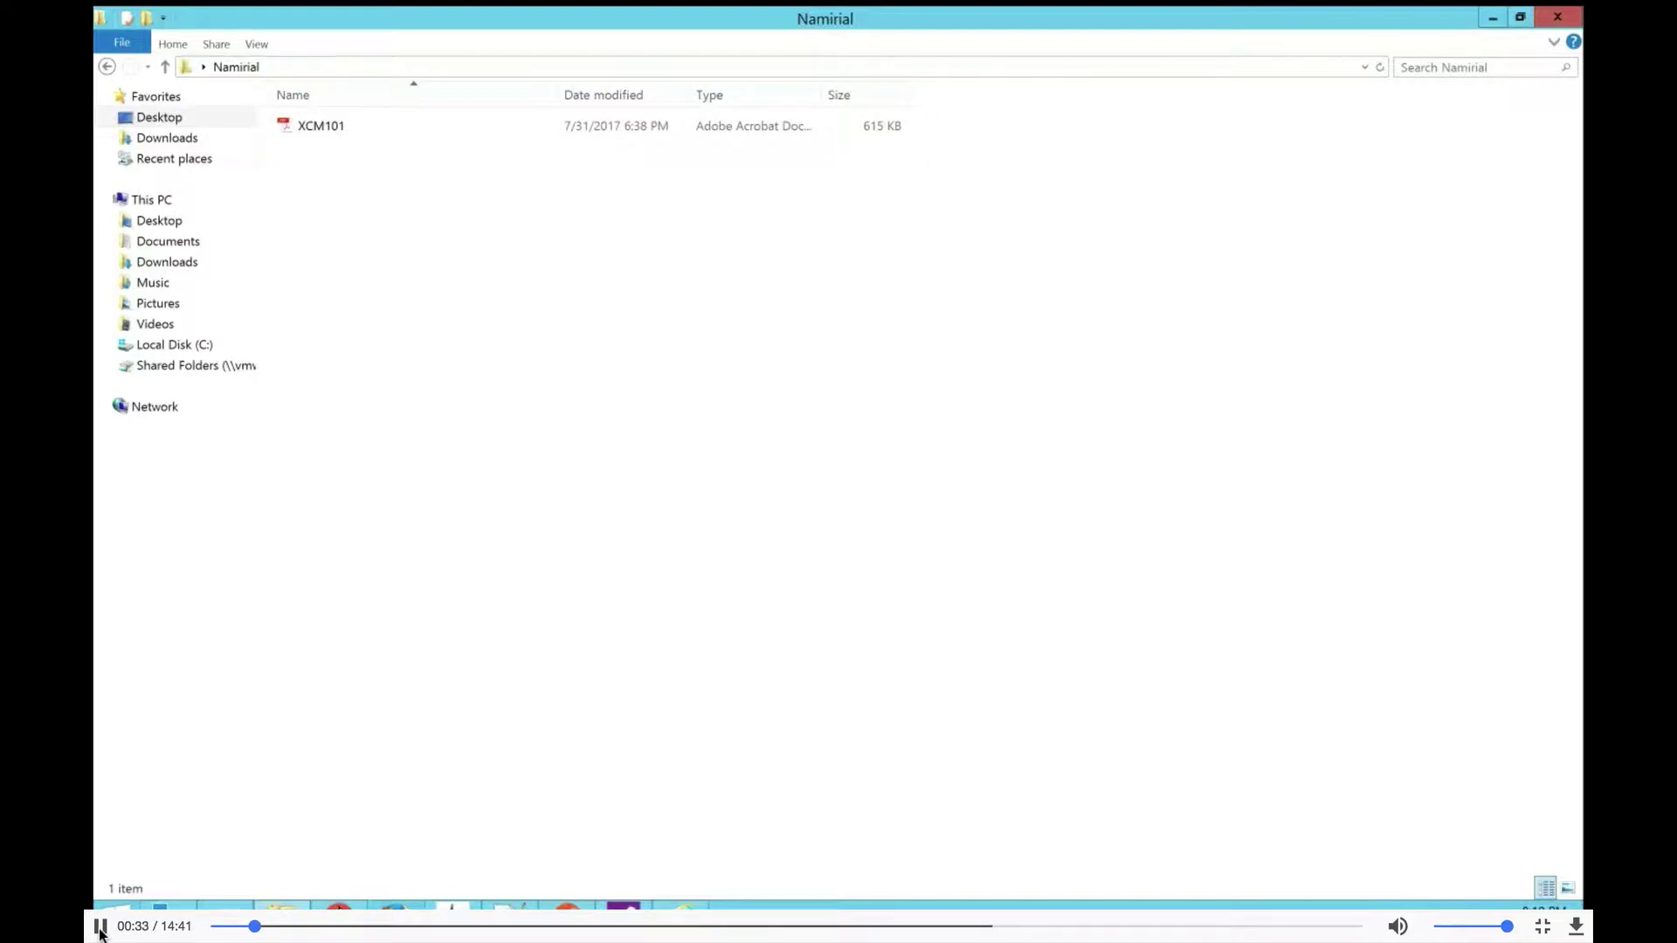
mouse_move(339, 909)
left_click(364, 876)
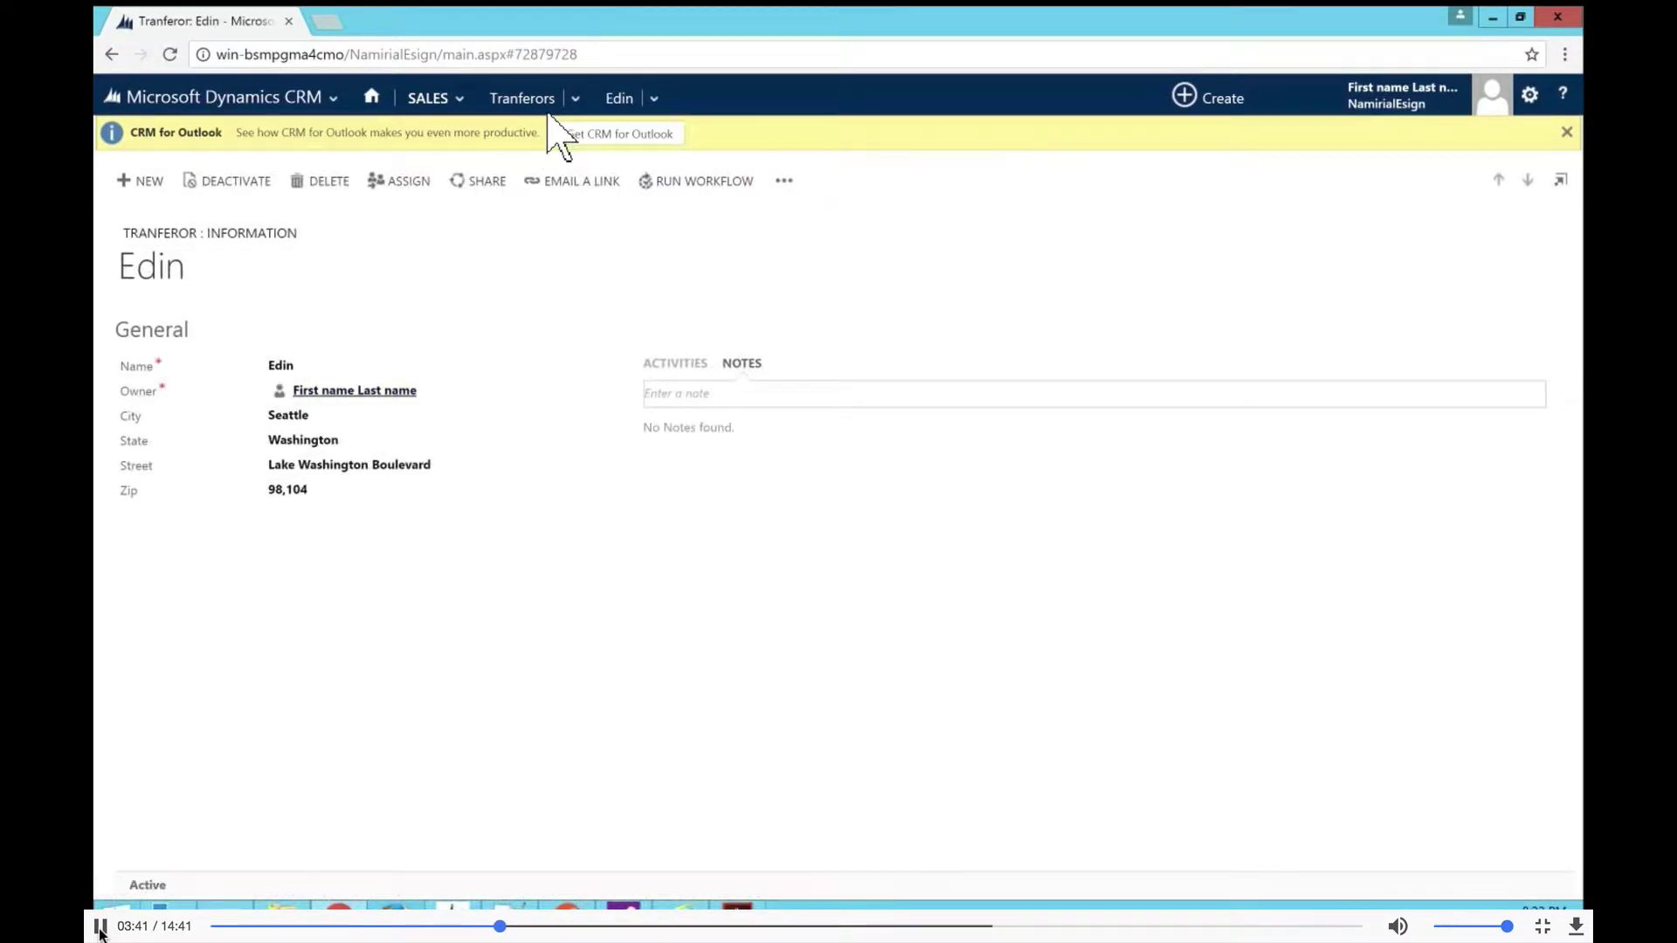
Open the only record in the Active Transferees list of the Sales area to view its details
left_click(433, 103)
scroll(674, 181, "down", 10)
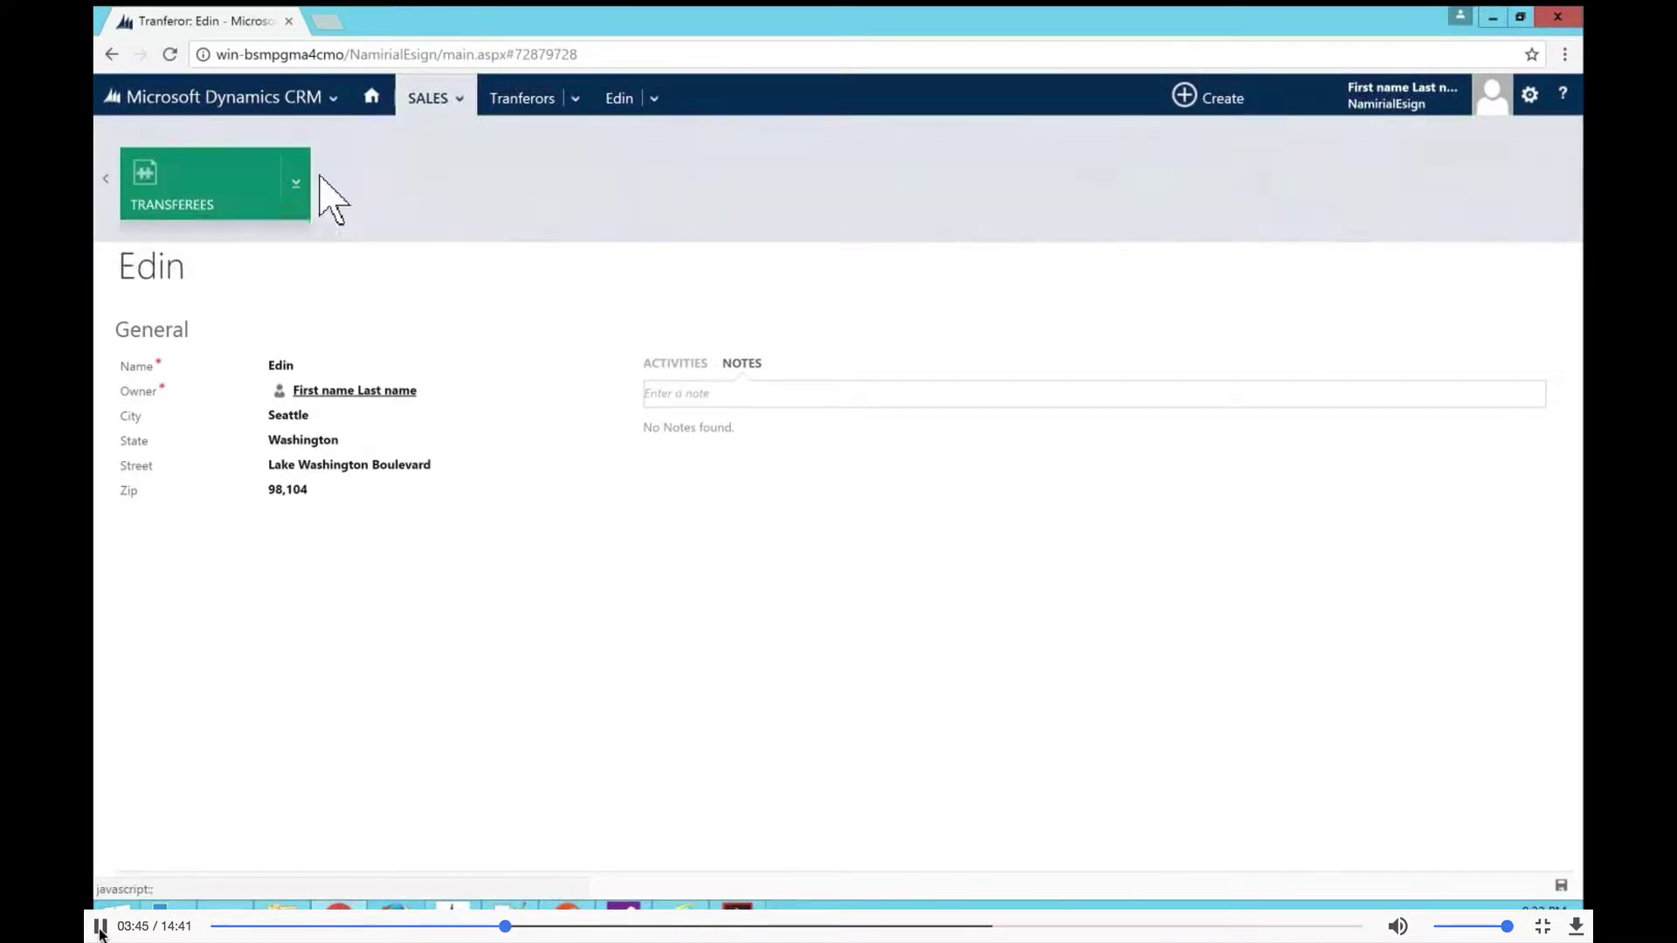
left_click(240, 195)
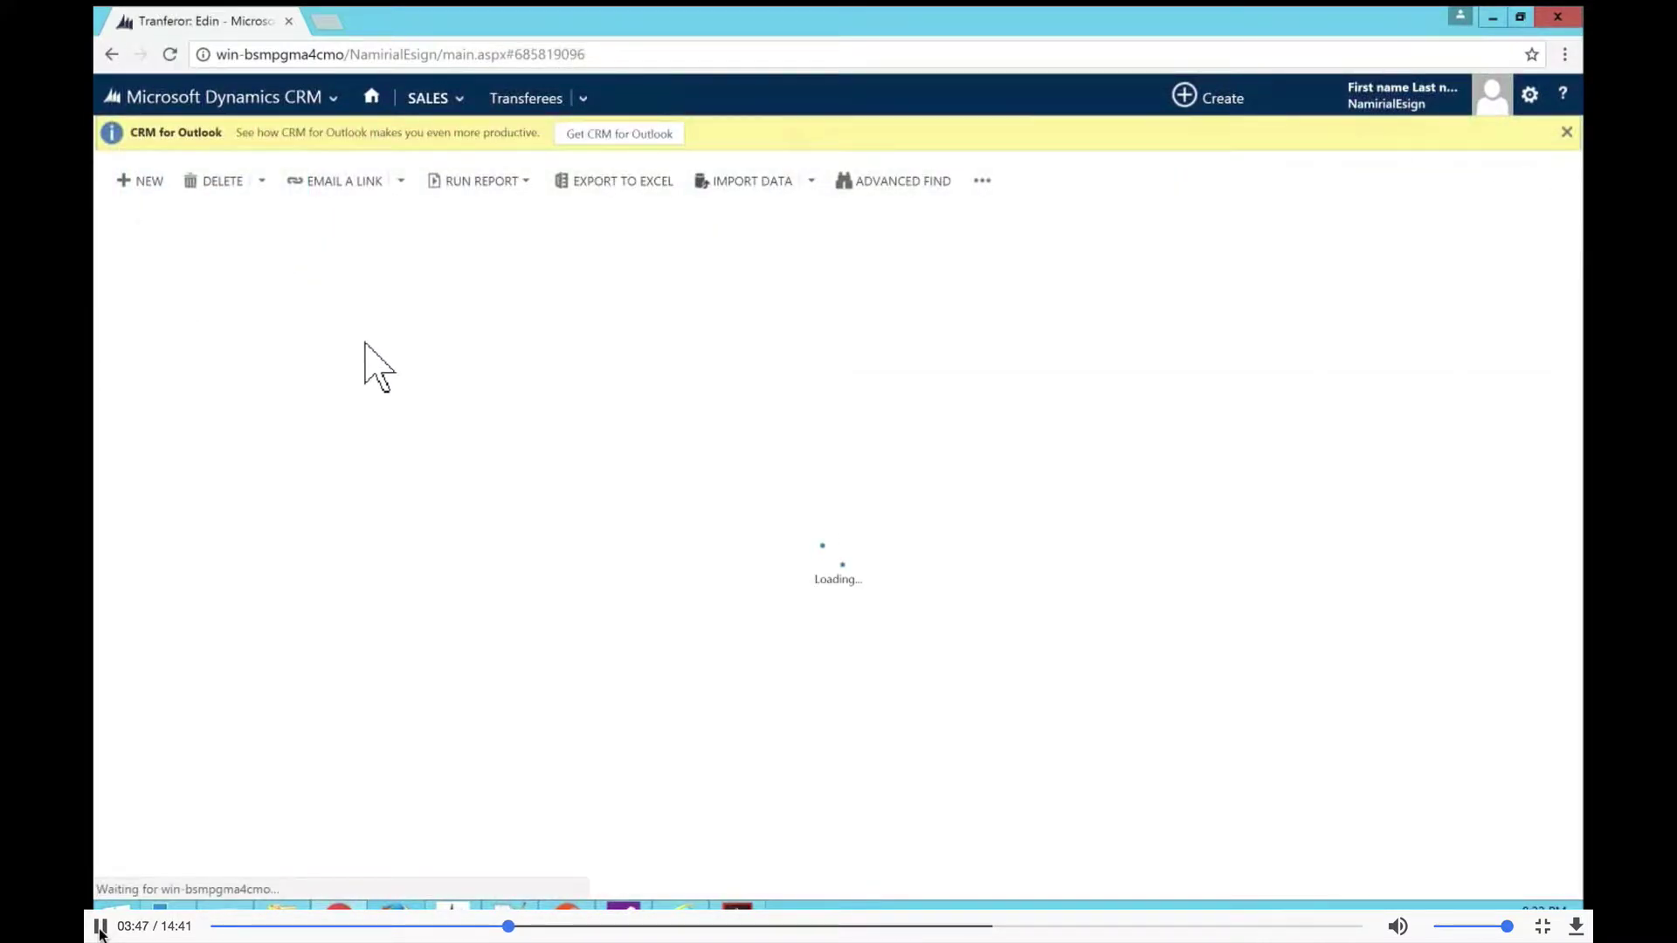
left_click(159, 316)
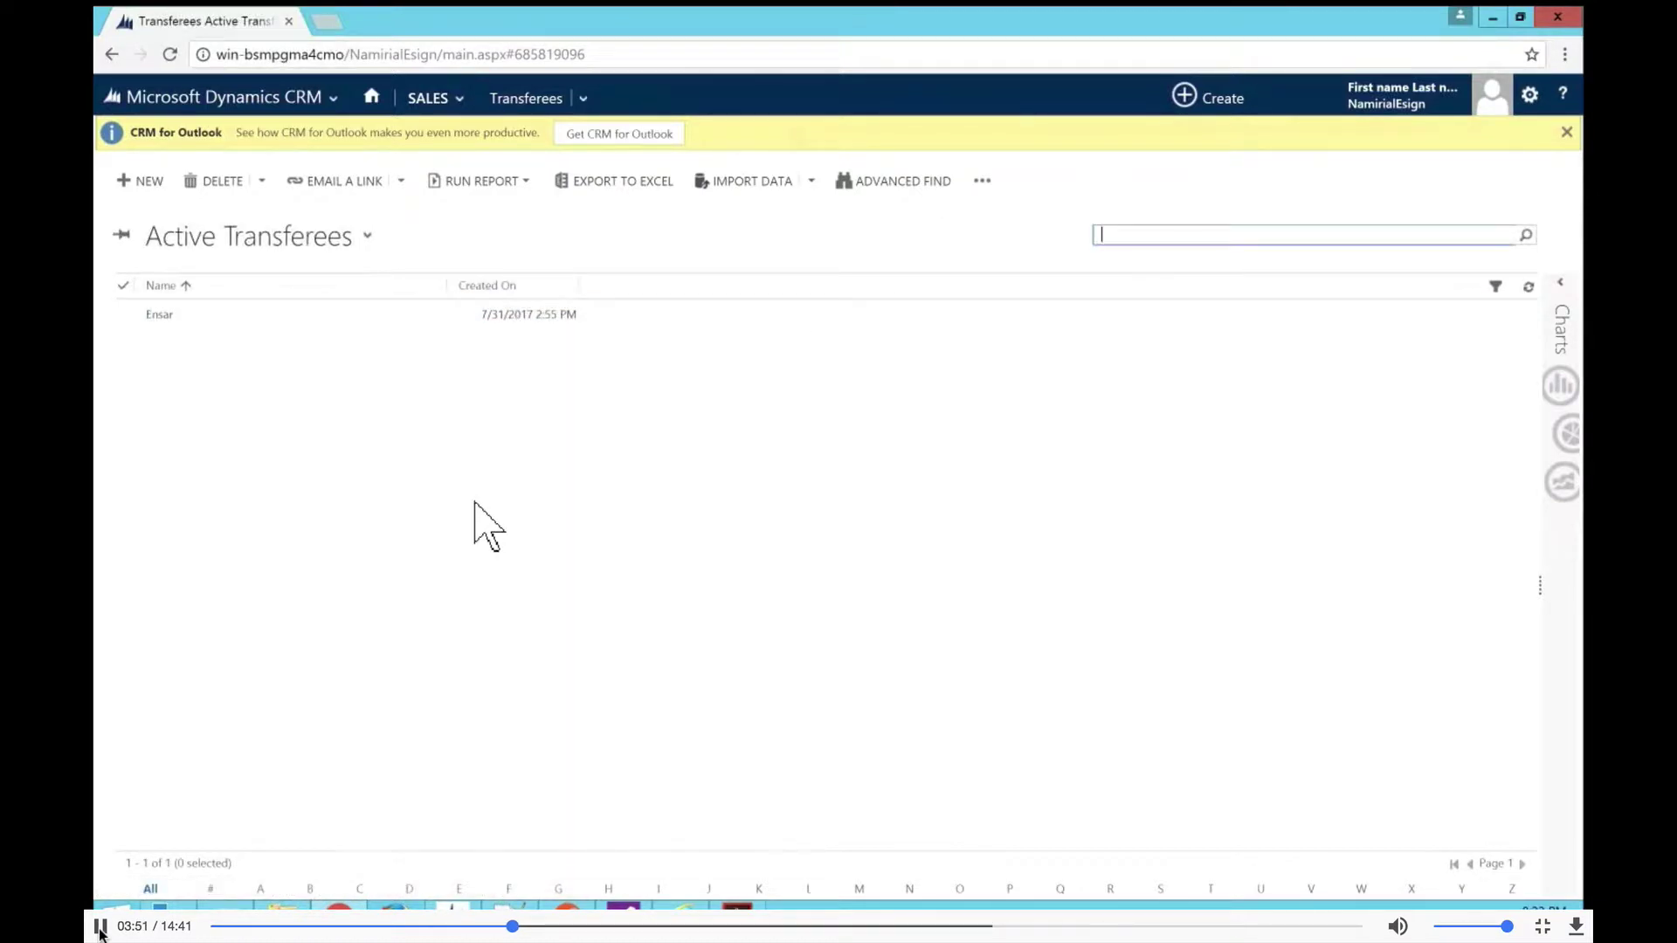
left_click(166, 316)
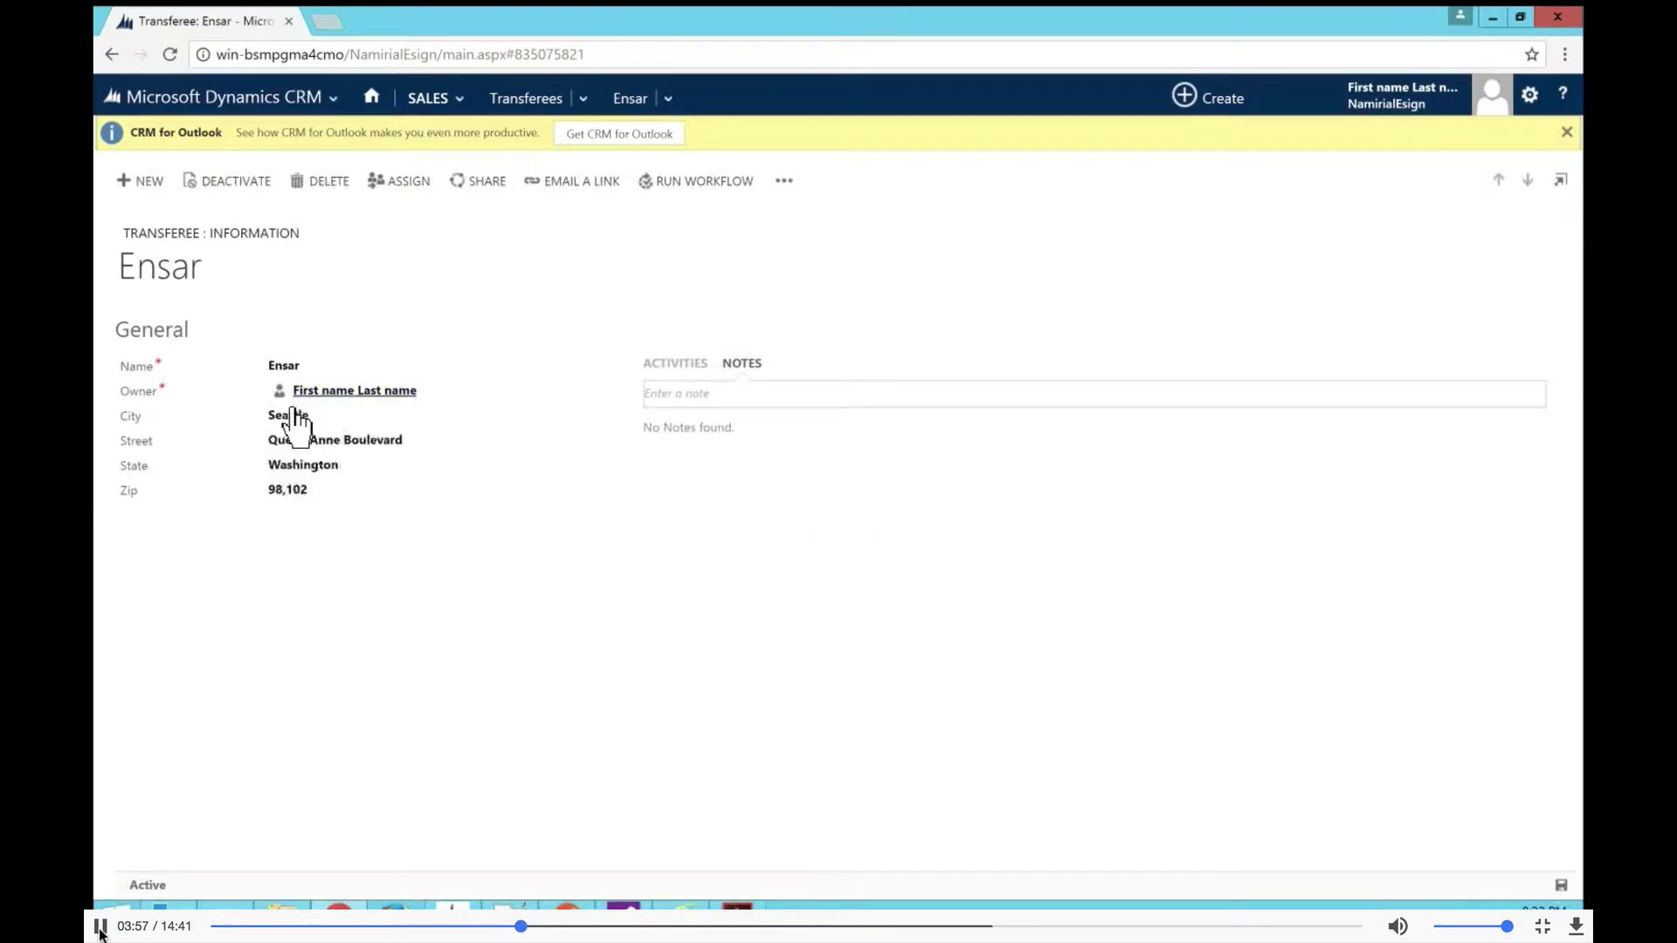
Open the My Mercedes record from the Active Vehicles list of the Sales area
left_click(450, 103)
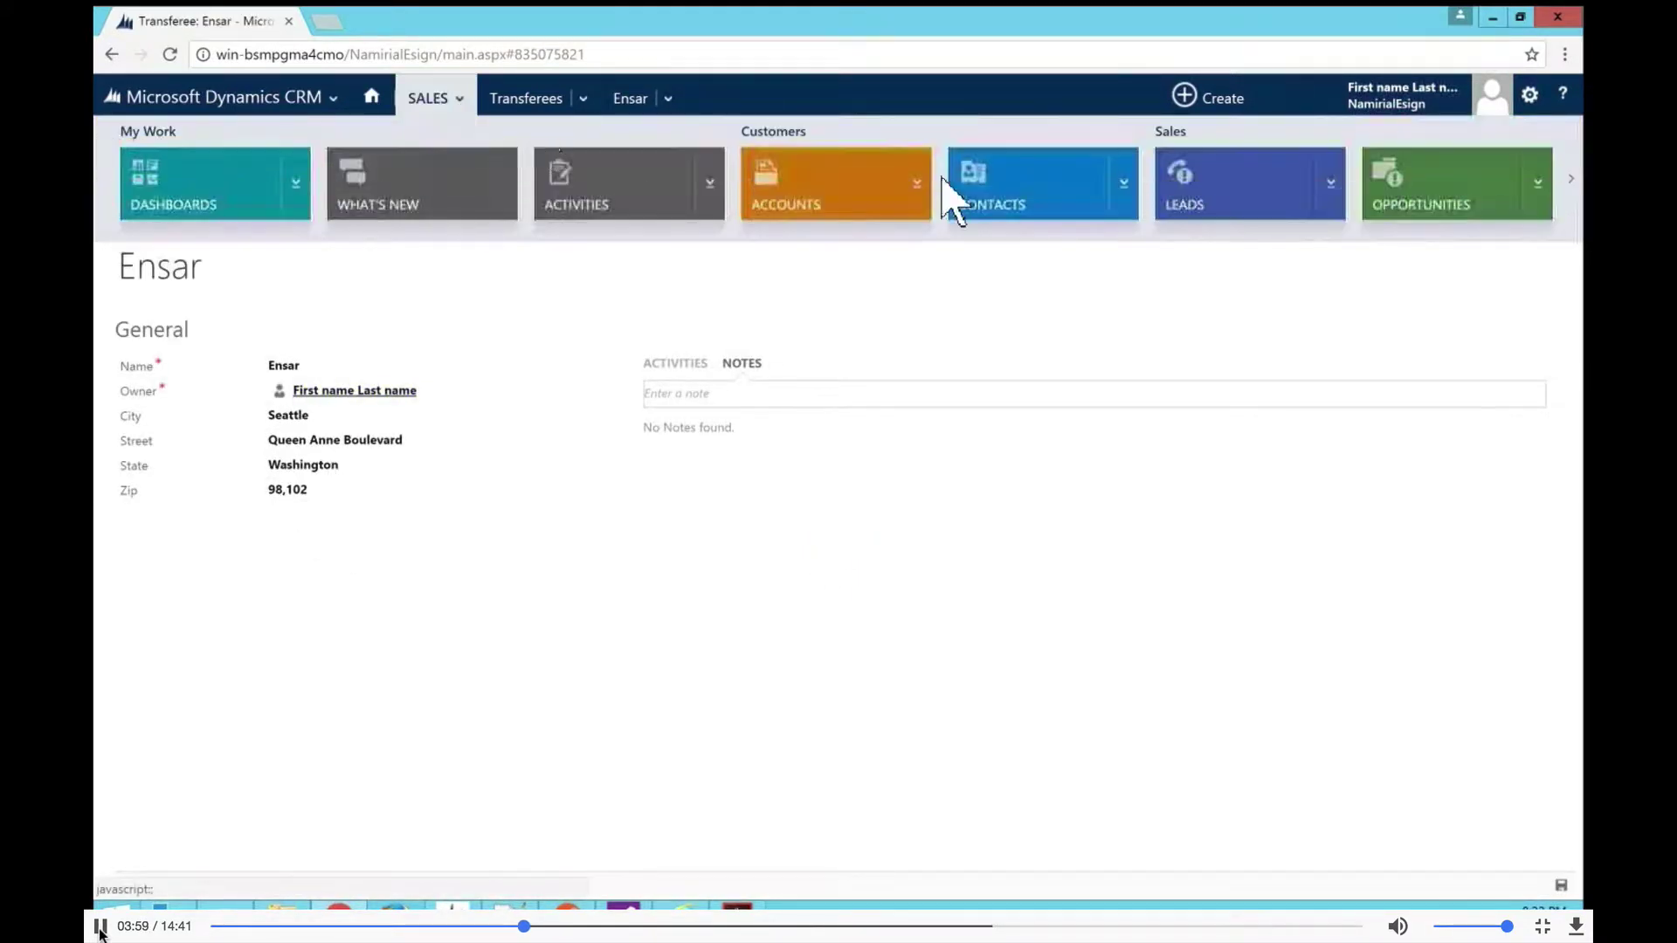
scroll(1048, 197, "down", 6)
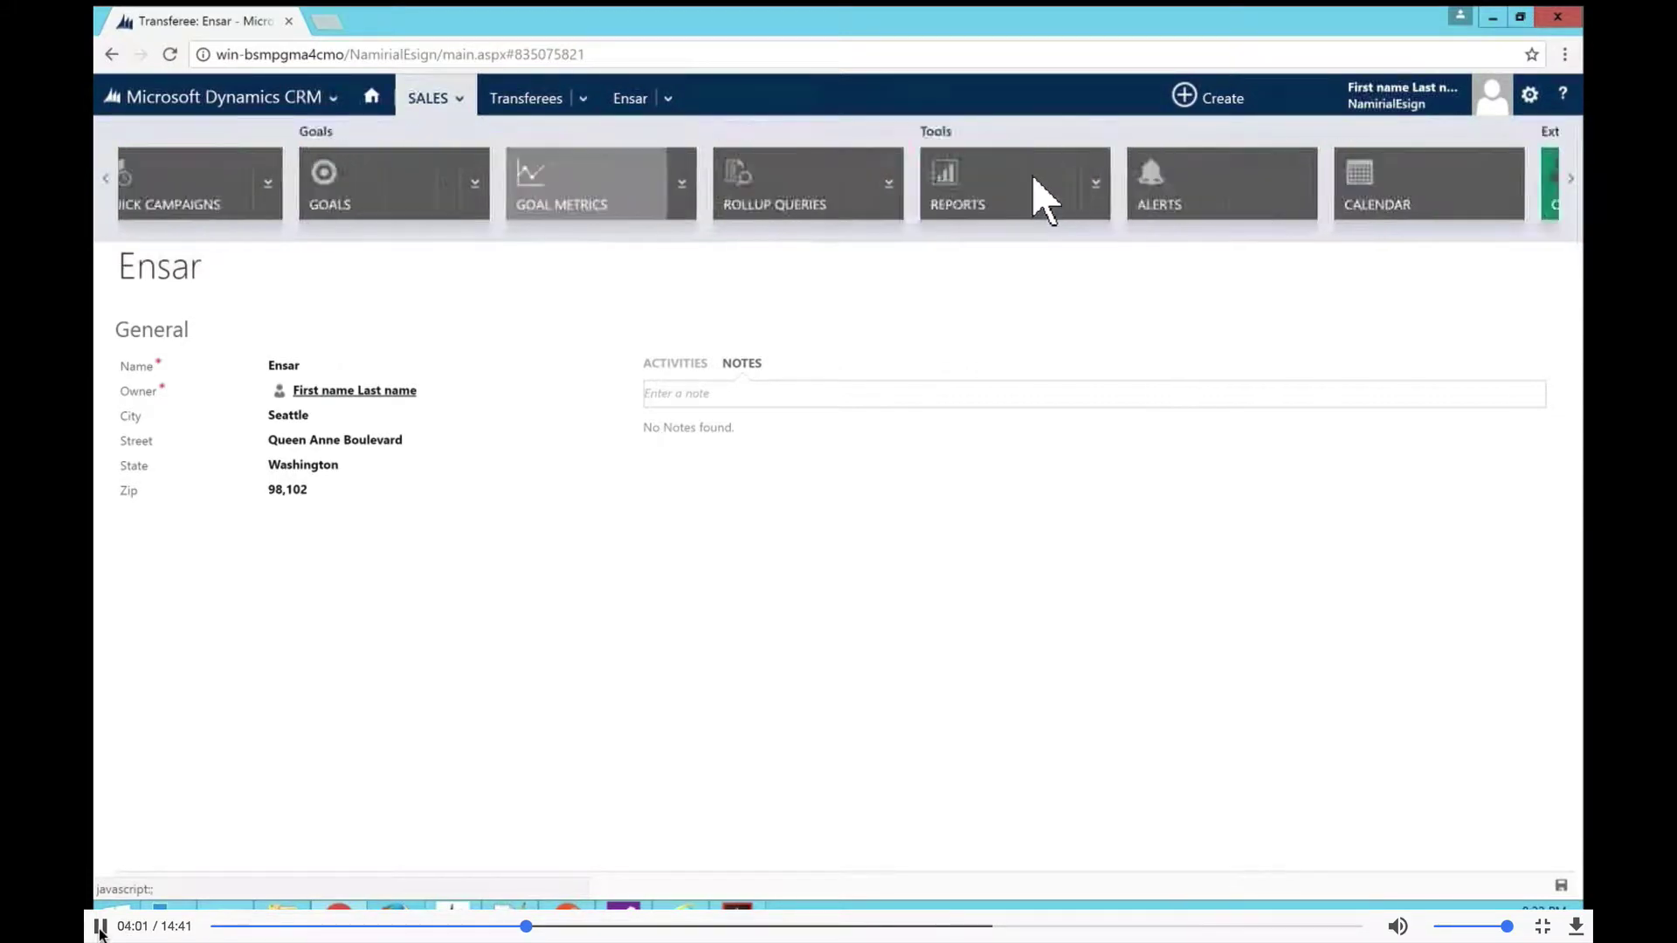
left_click(980, 187)
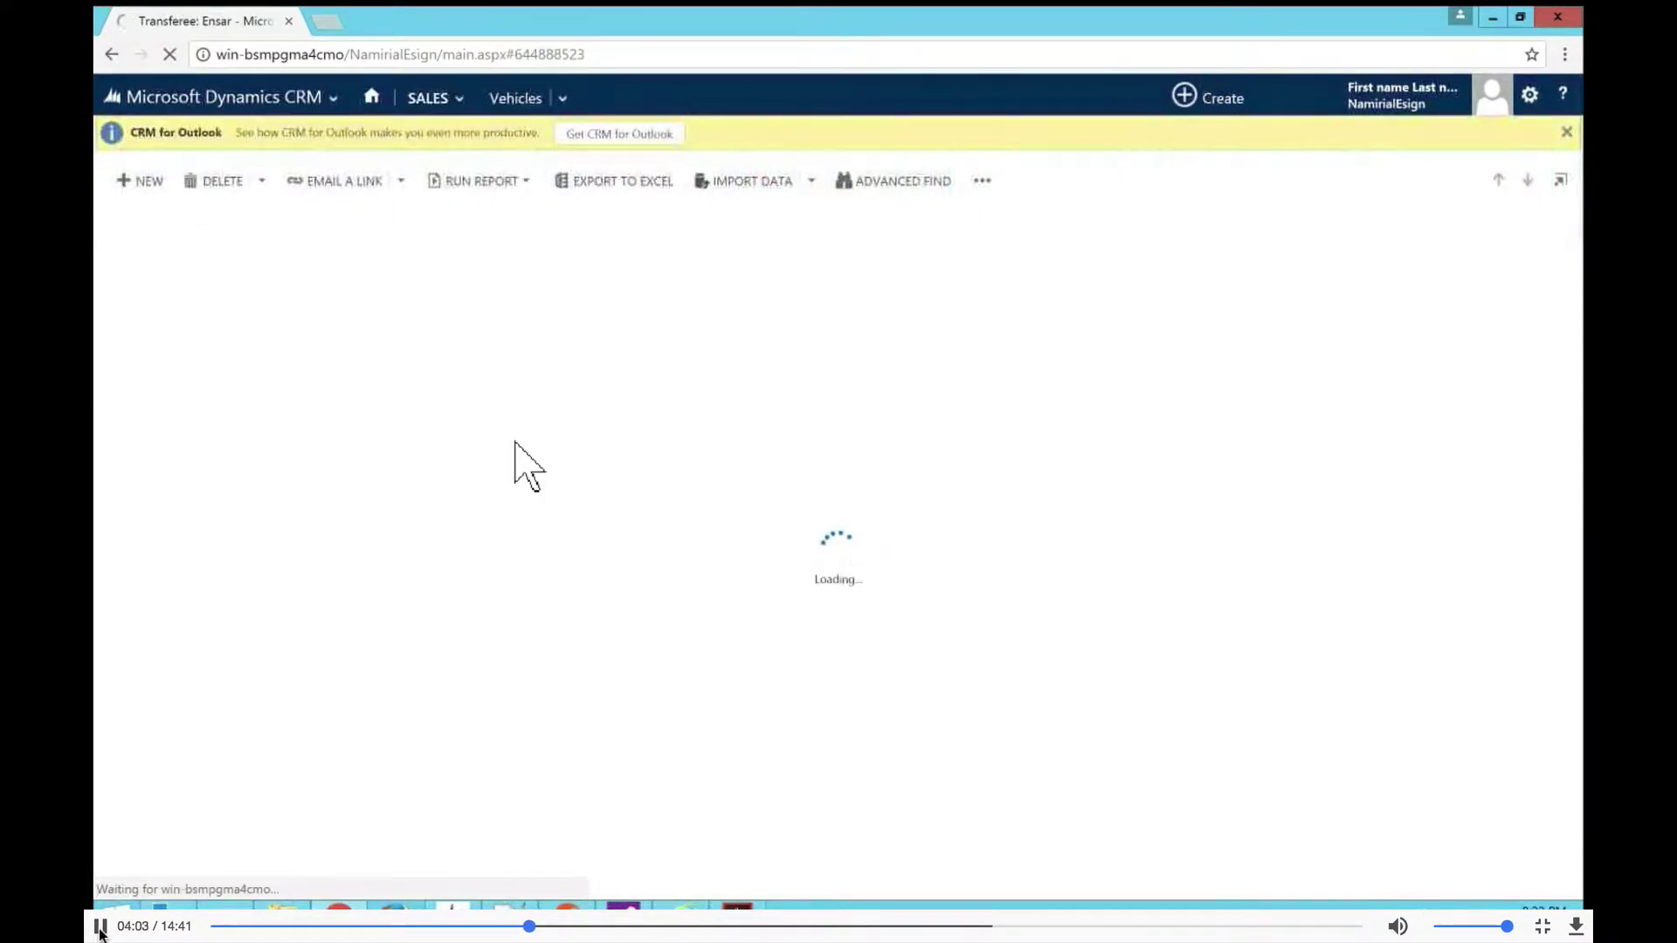
left_click(178, 314)
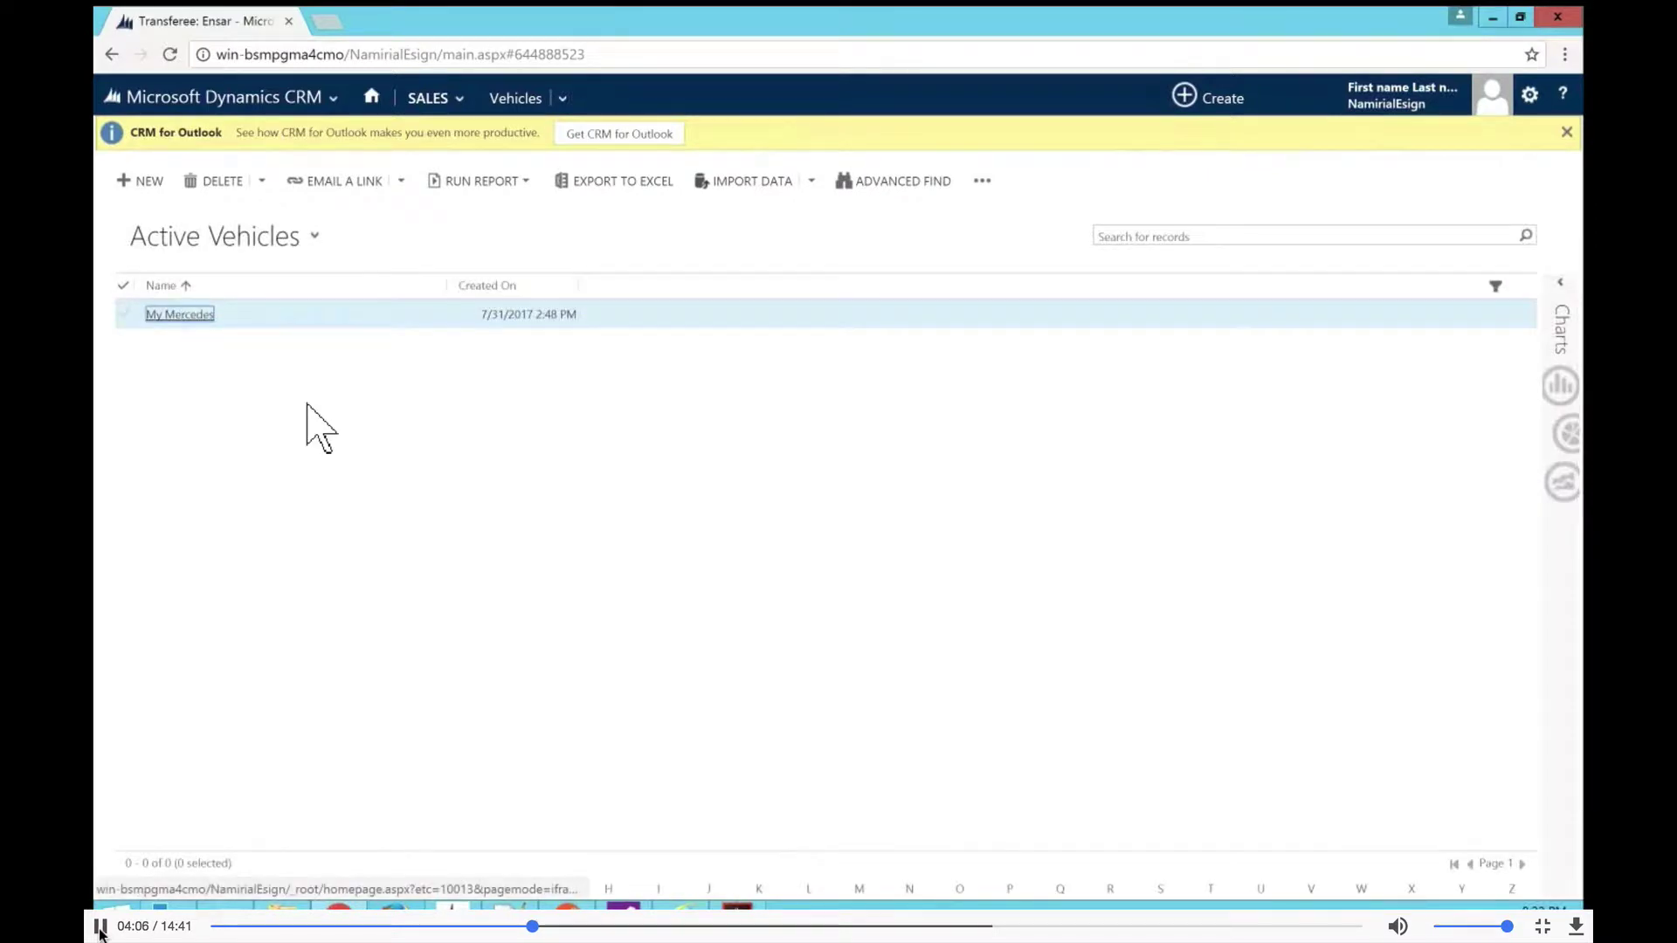
left_click(199, 316)
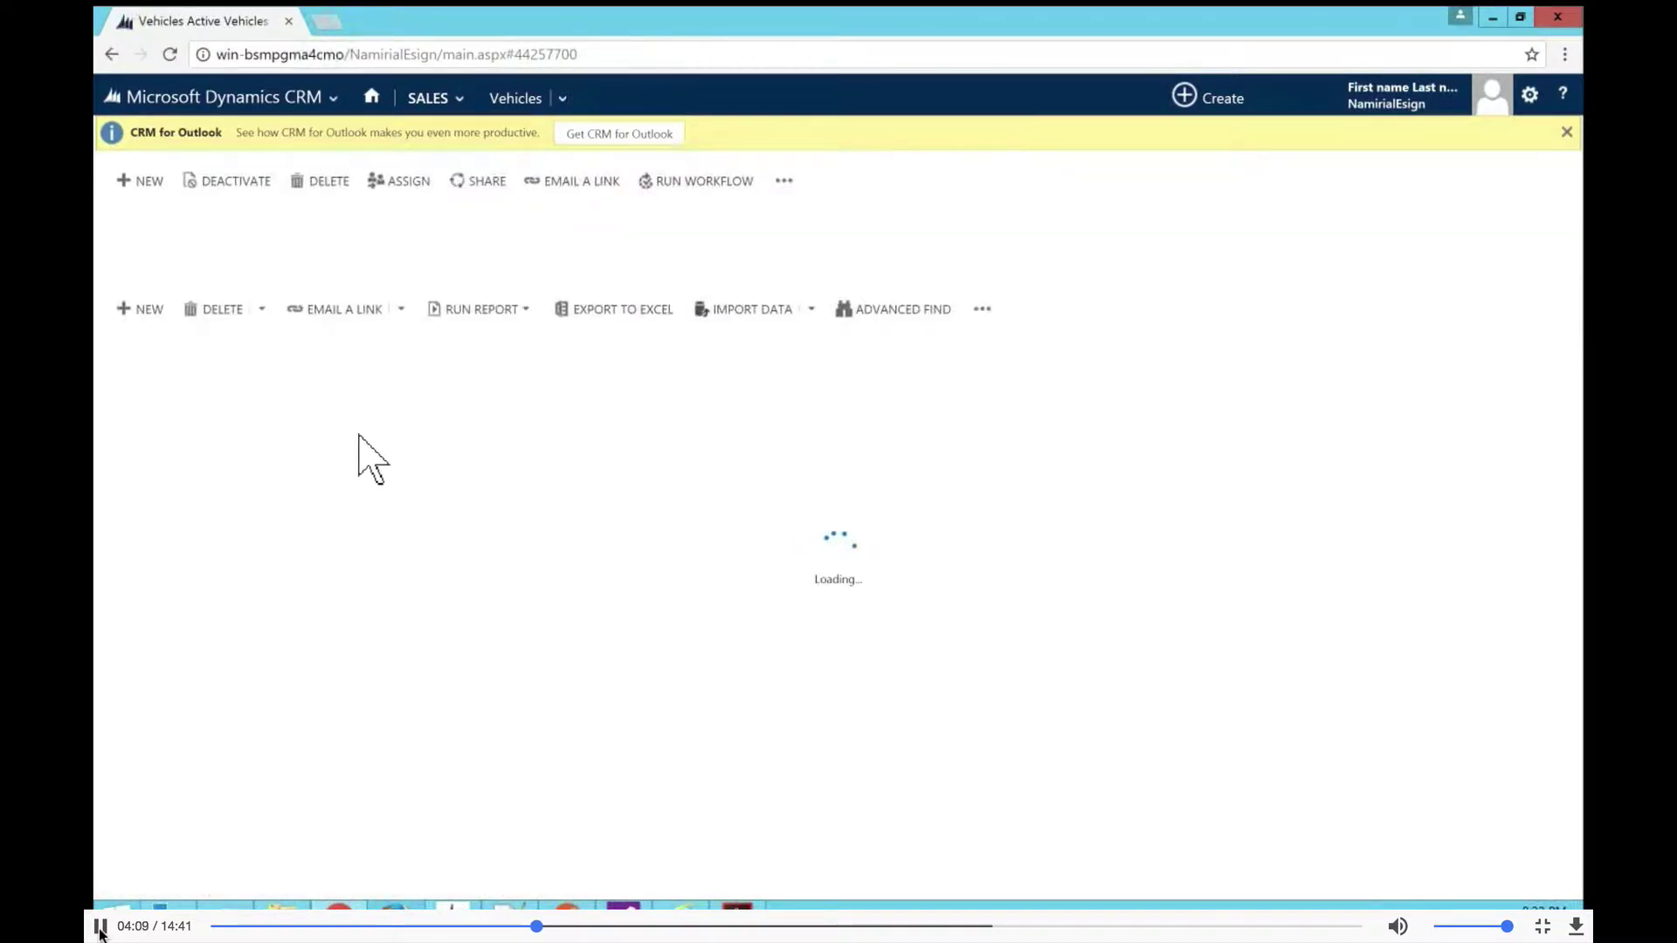
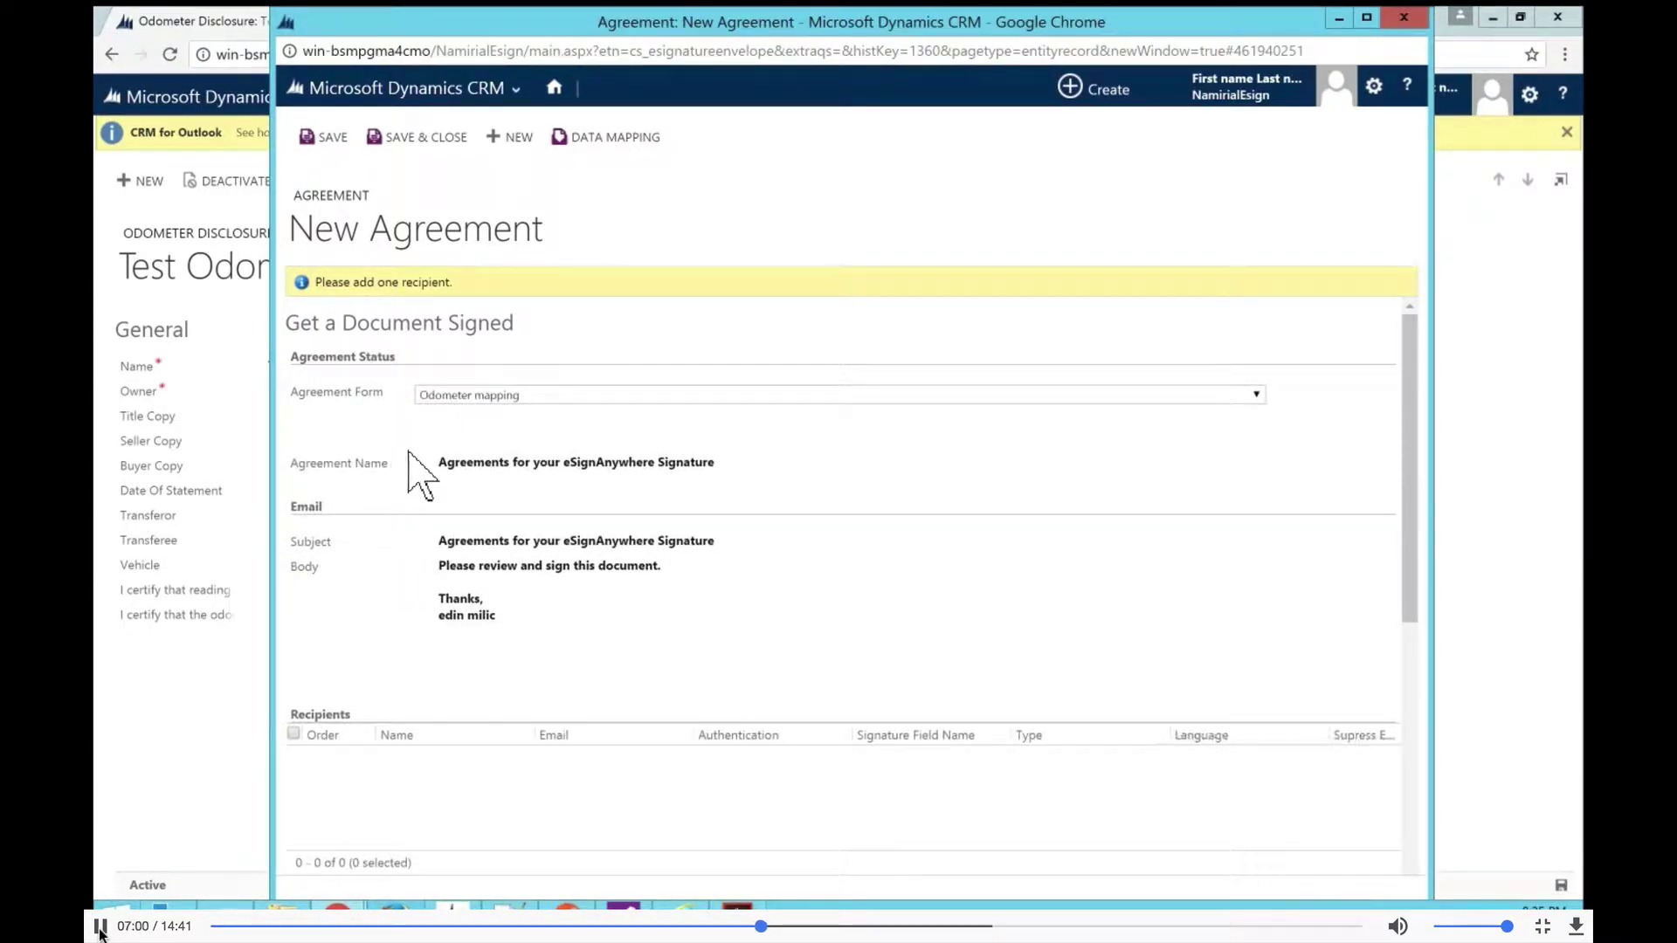
Review the new agreement's document type mappings, including the Namirial -> CRM direction, and close the mappings window
left_click(591, 139)
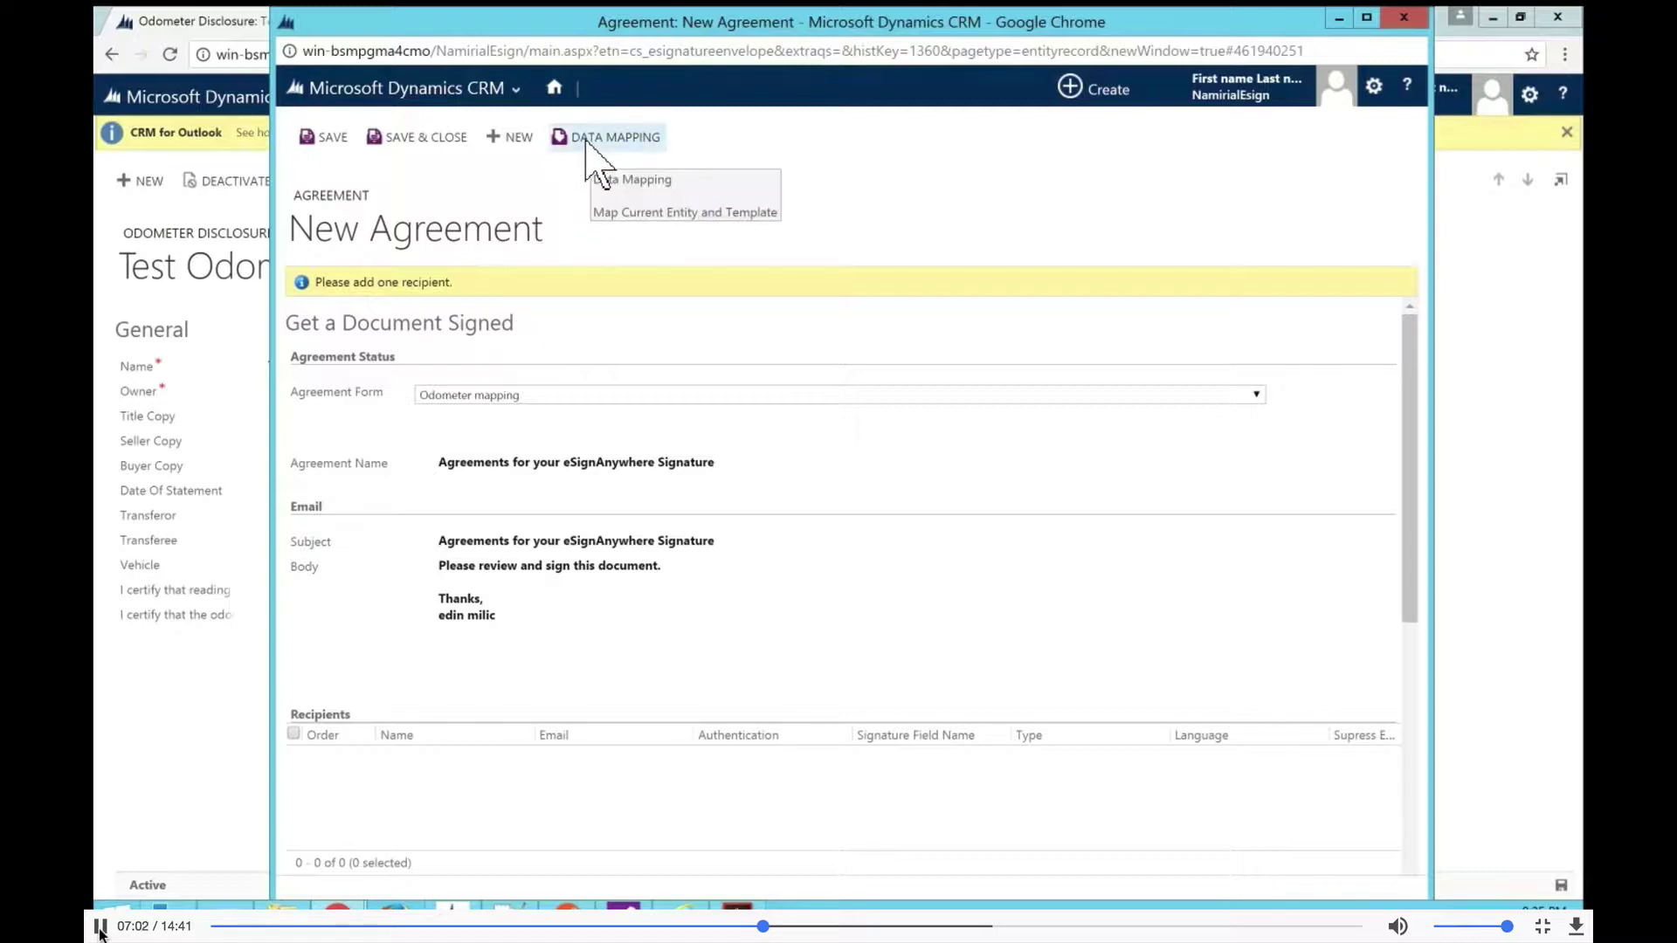
left_click(603, 179)
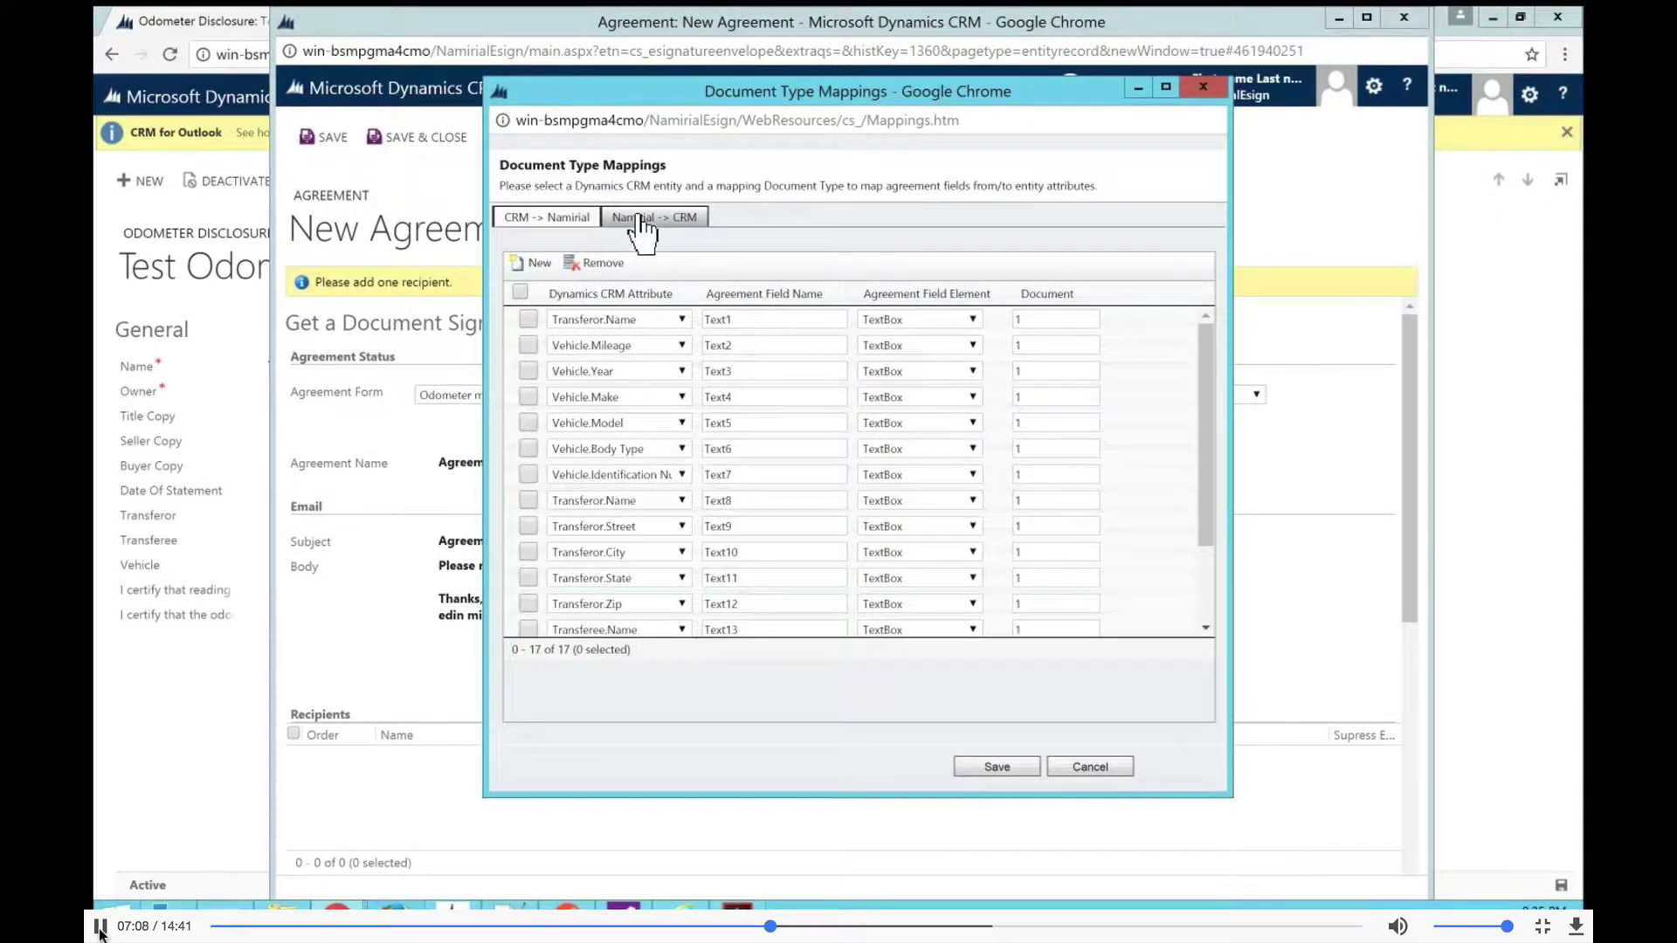
left_click(651, 219)
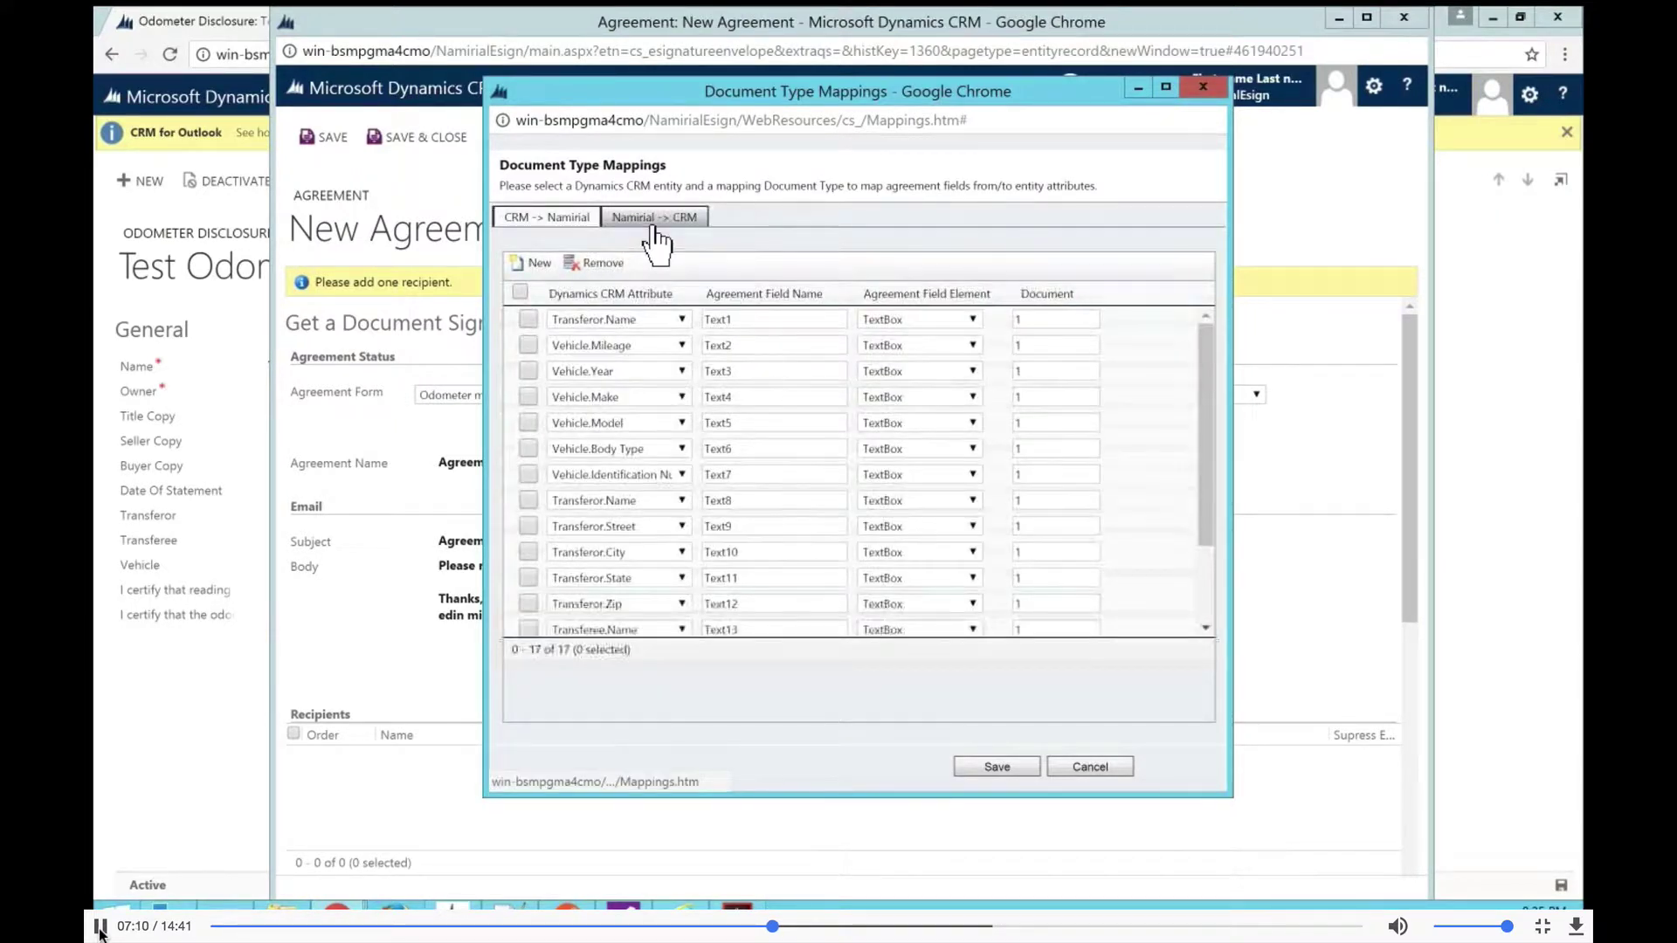
left_click(1202, 88)
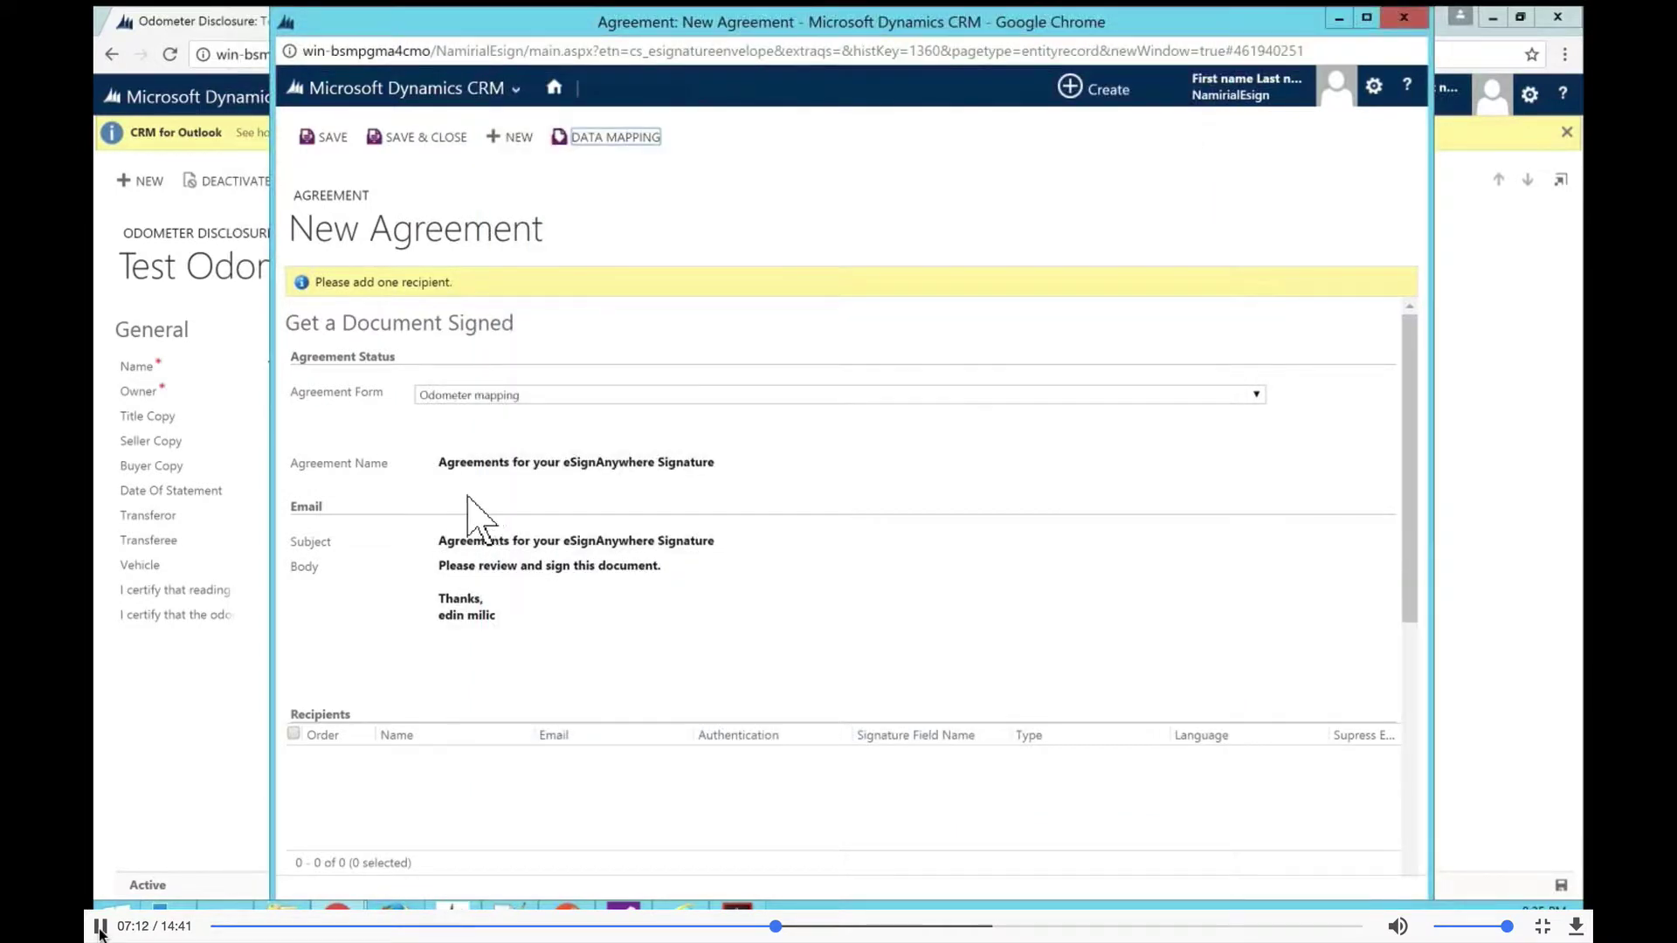
Add the first two listed contacts as recipients of the new agreement
scroll(442, 664, "down", 3)
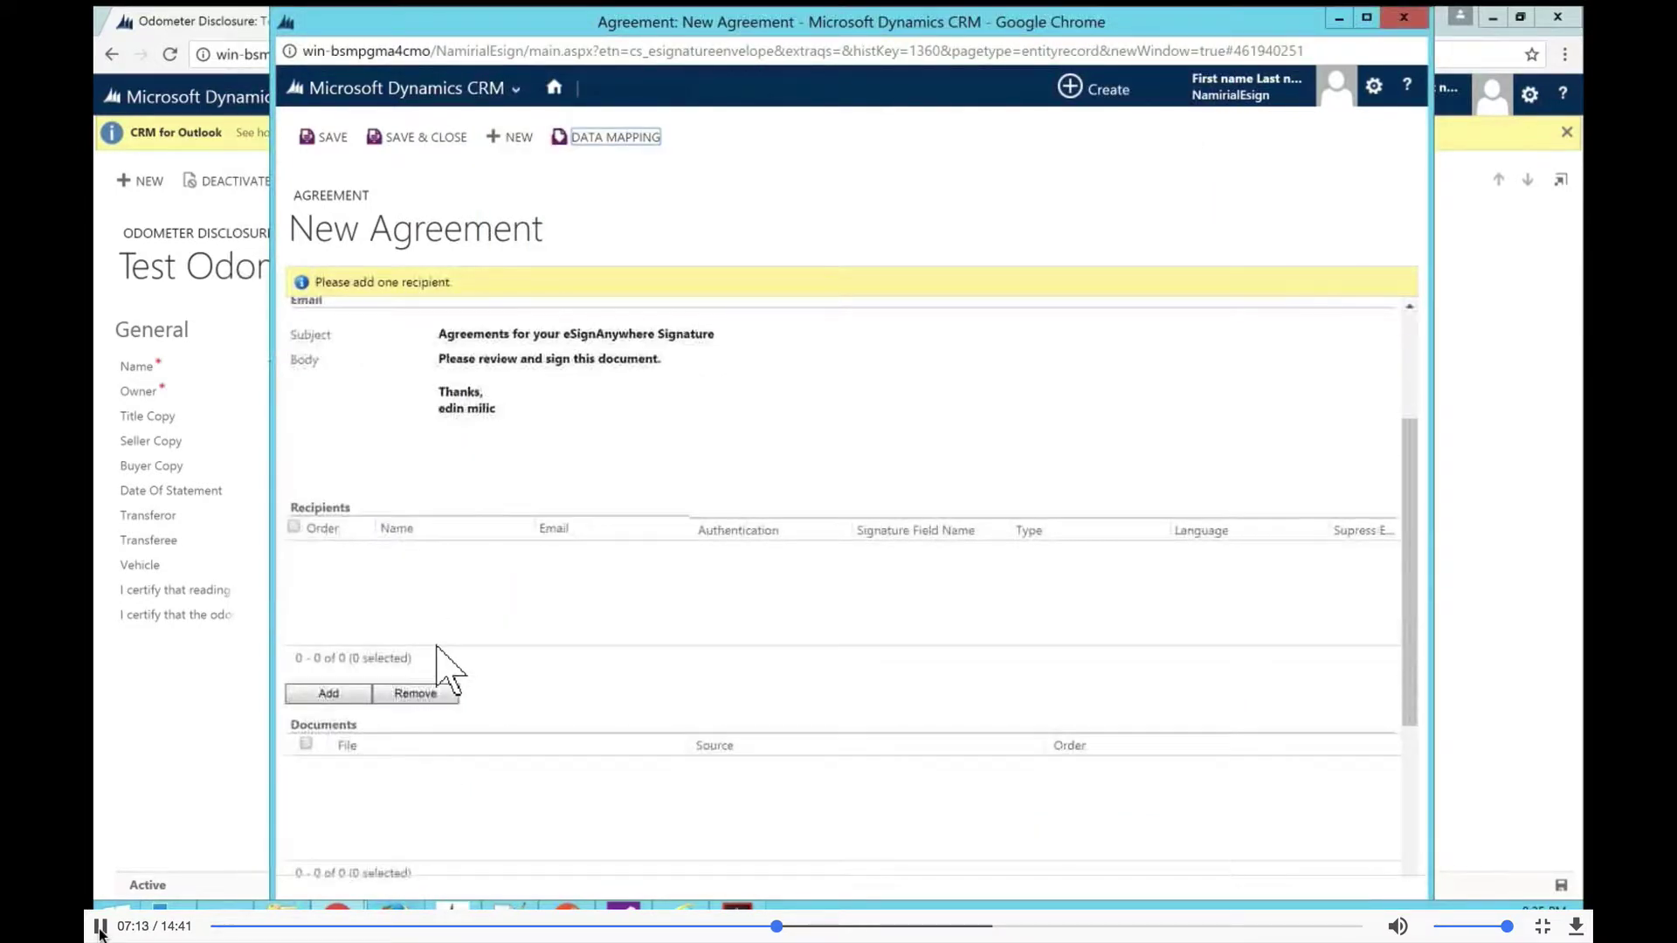
left_click(329, 692)
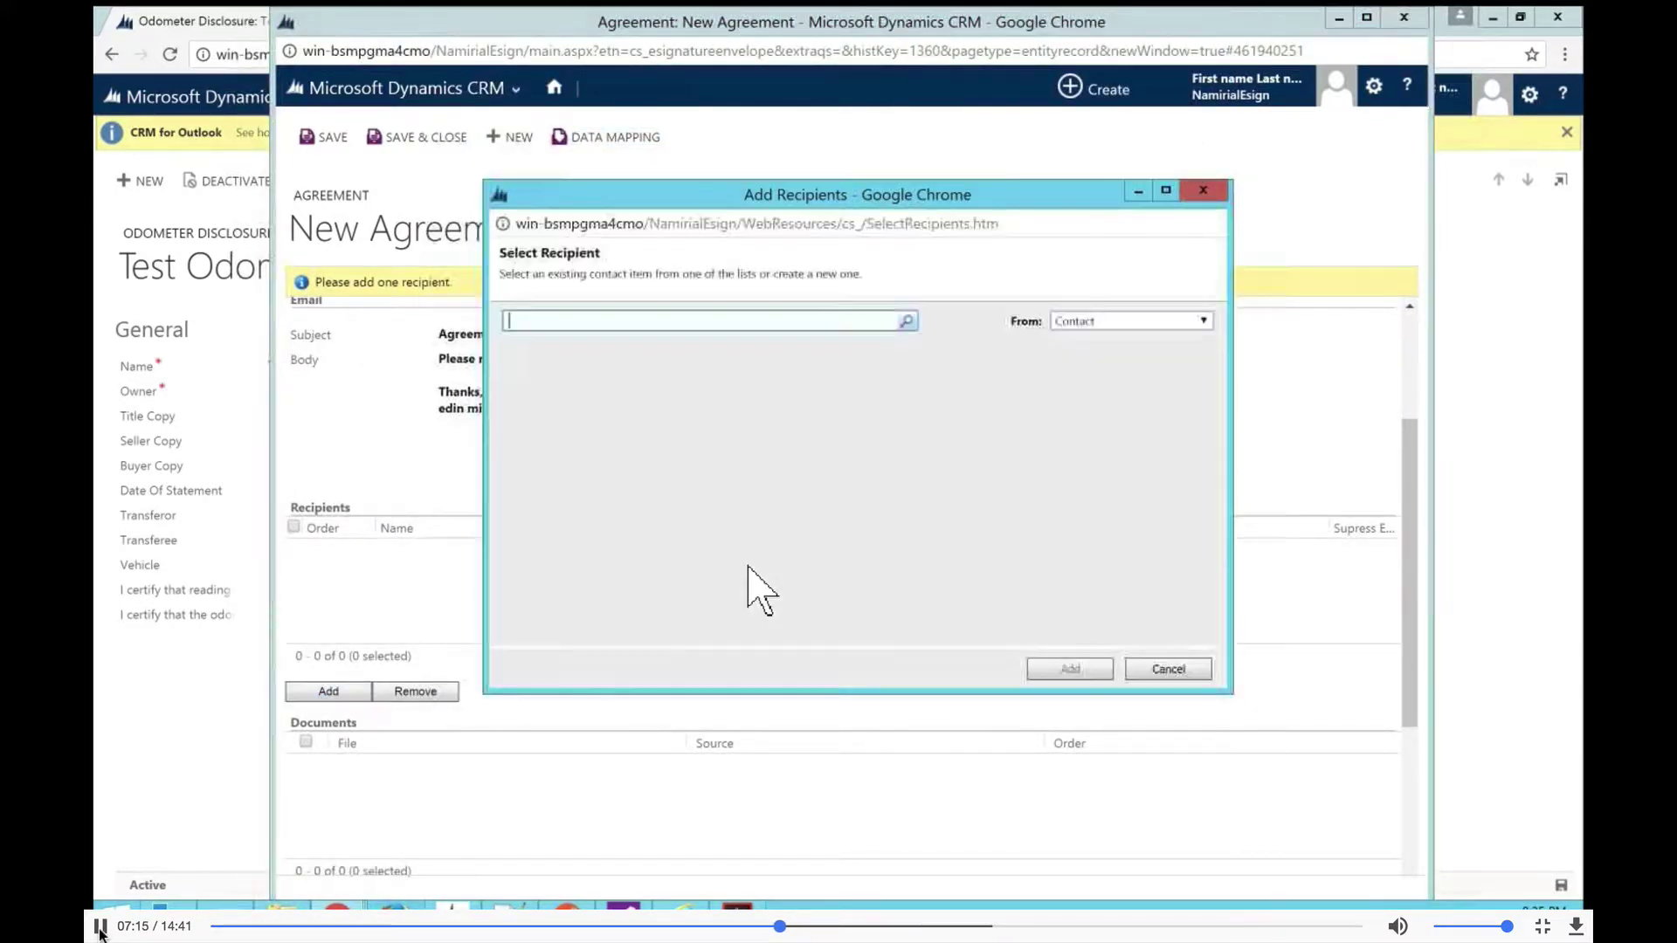
left_click(904, 319)
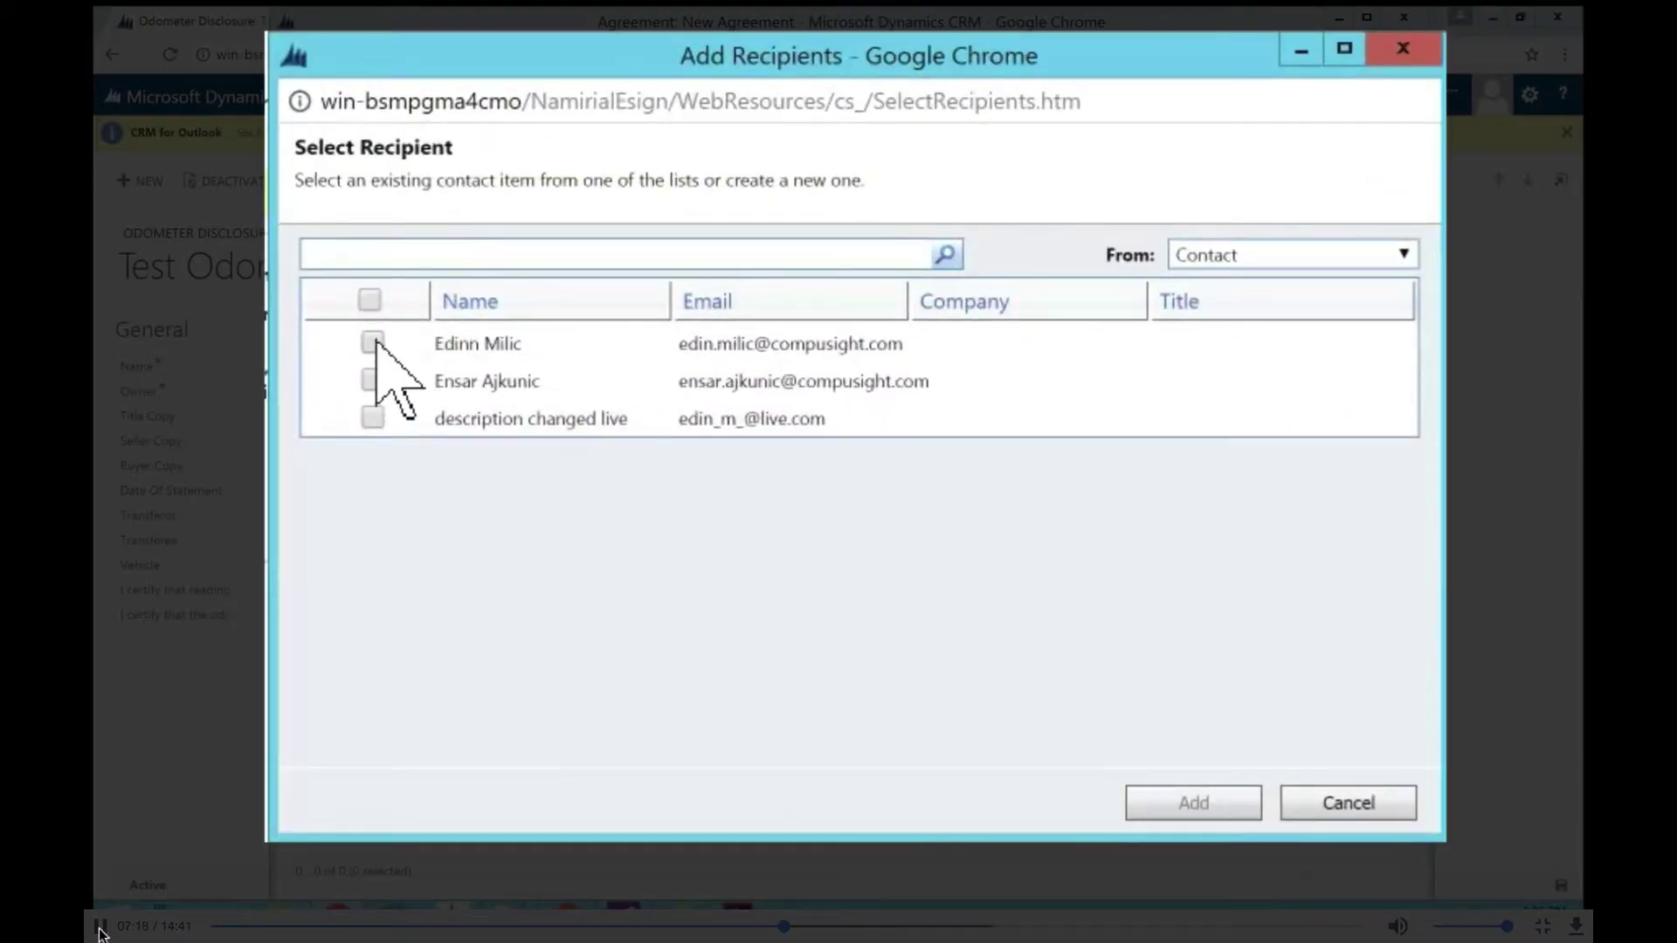
left_click(373, 344)
left_click(373, 381)
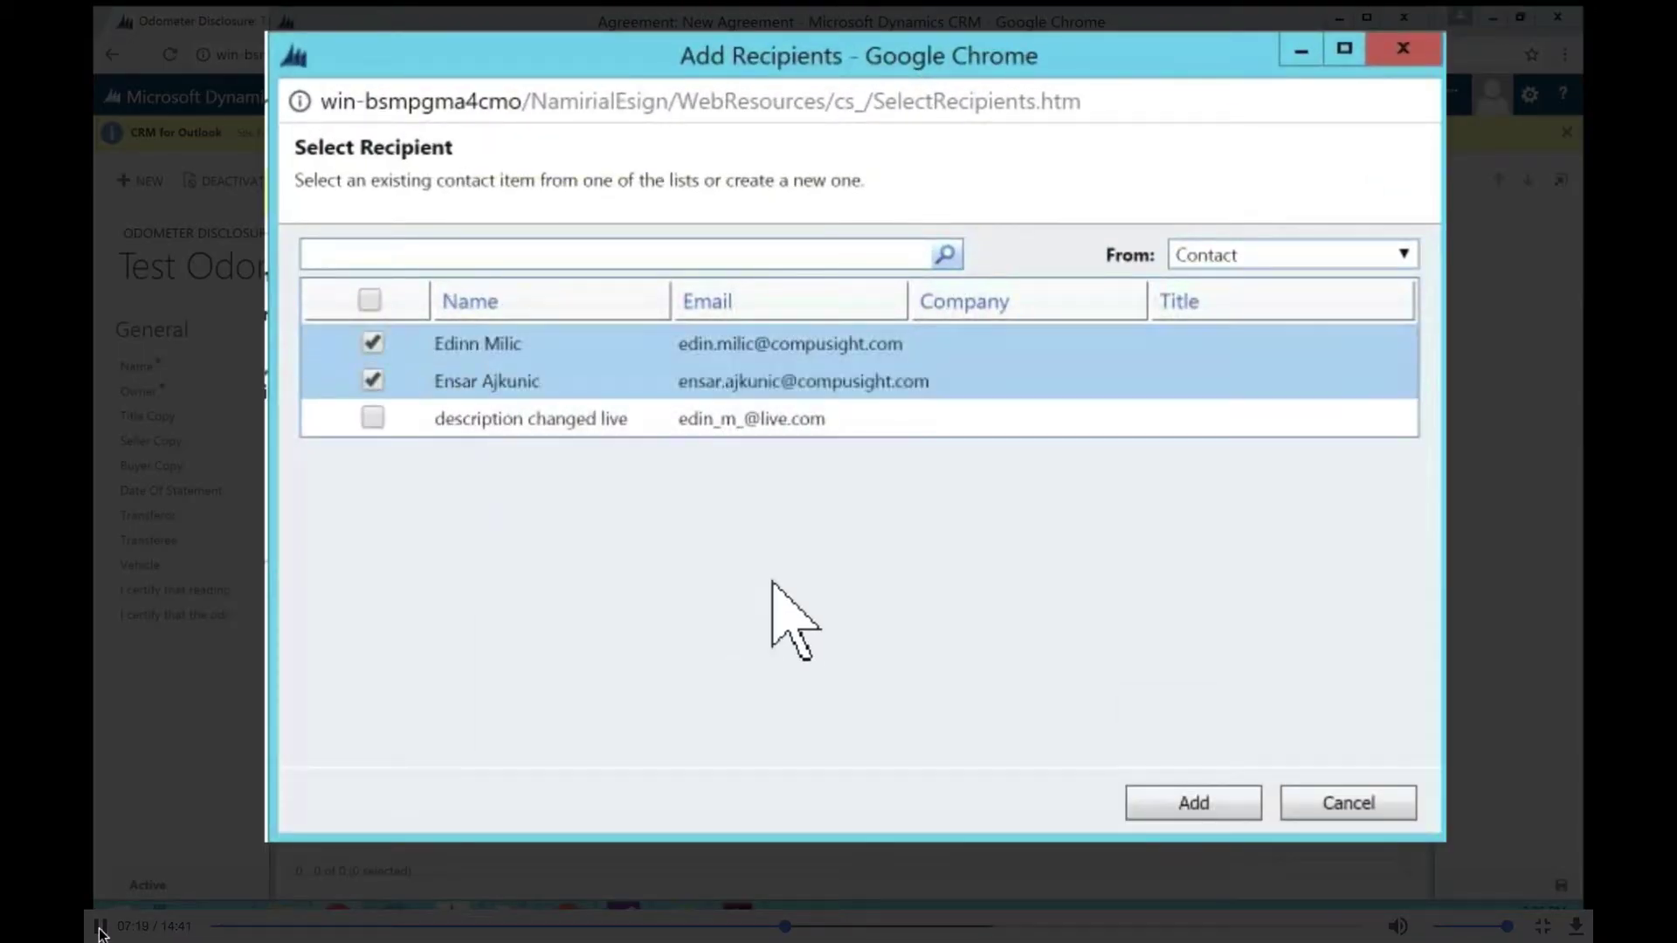
left_click(1158, 798)
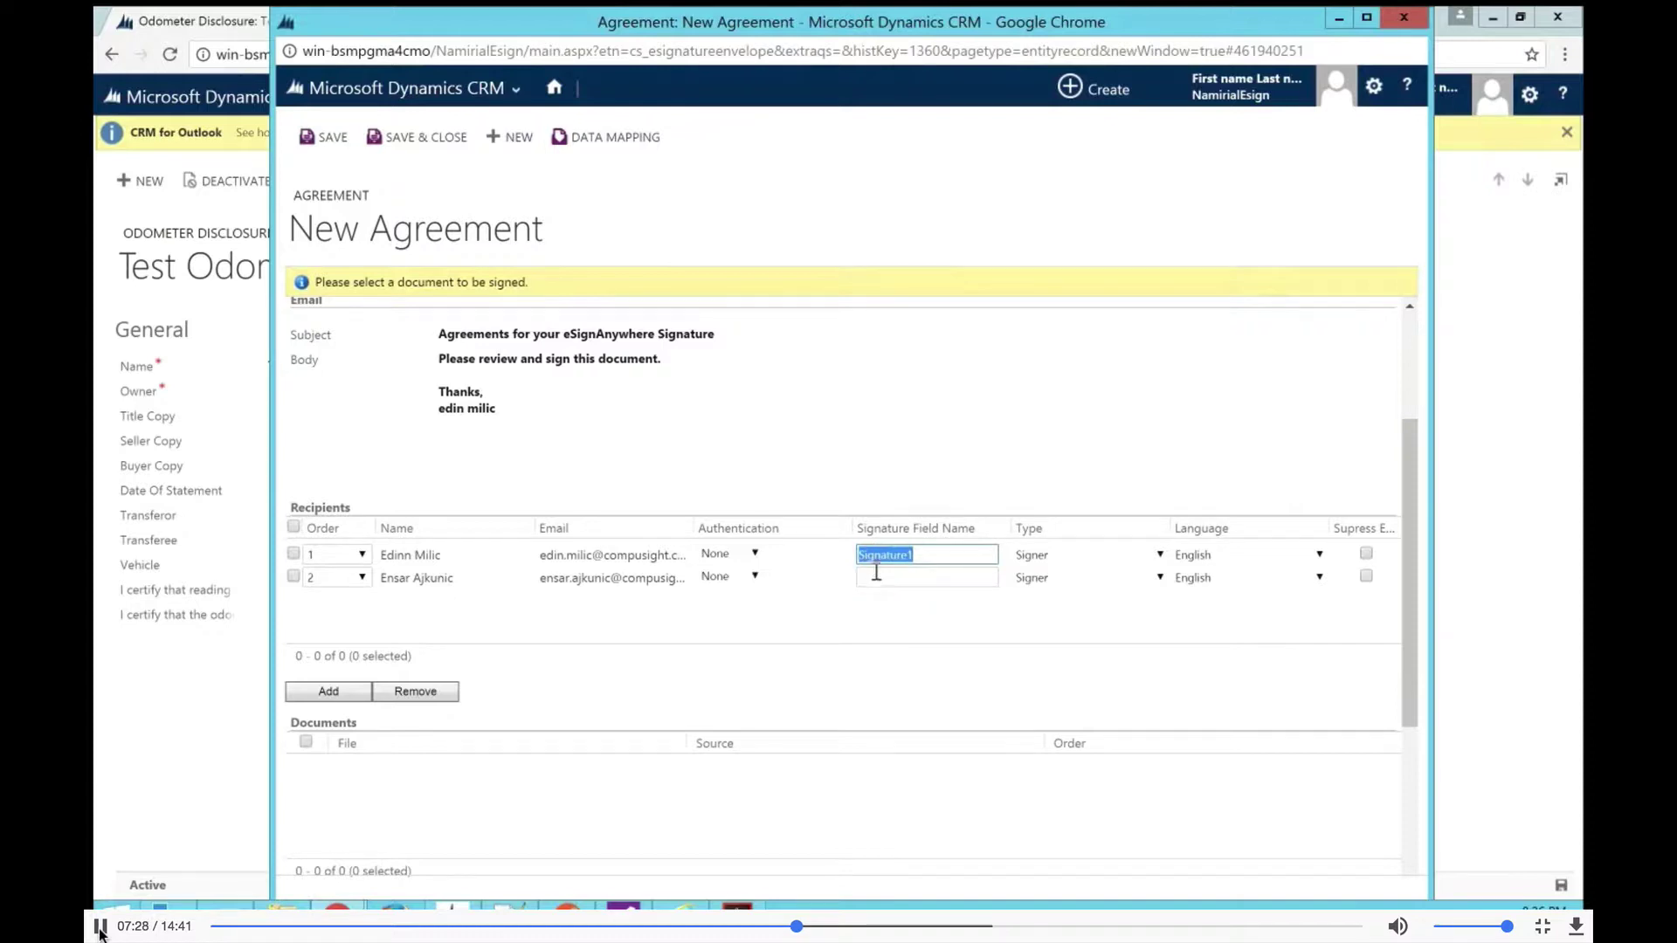
Set the second recipient's signature field name to Signature2
left_click(877, 576)
type("Signature1")
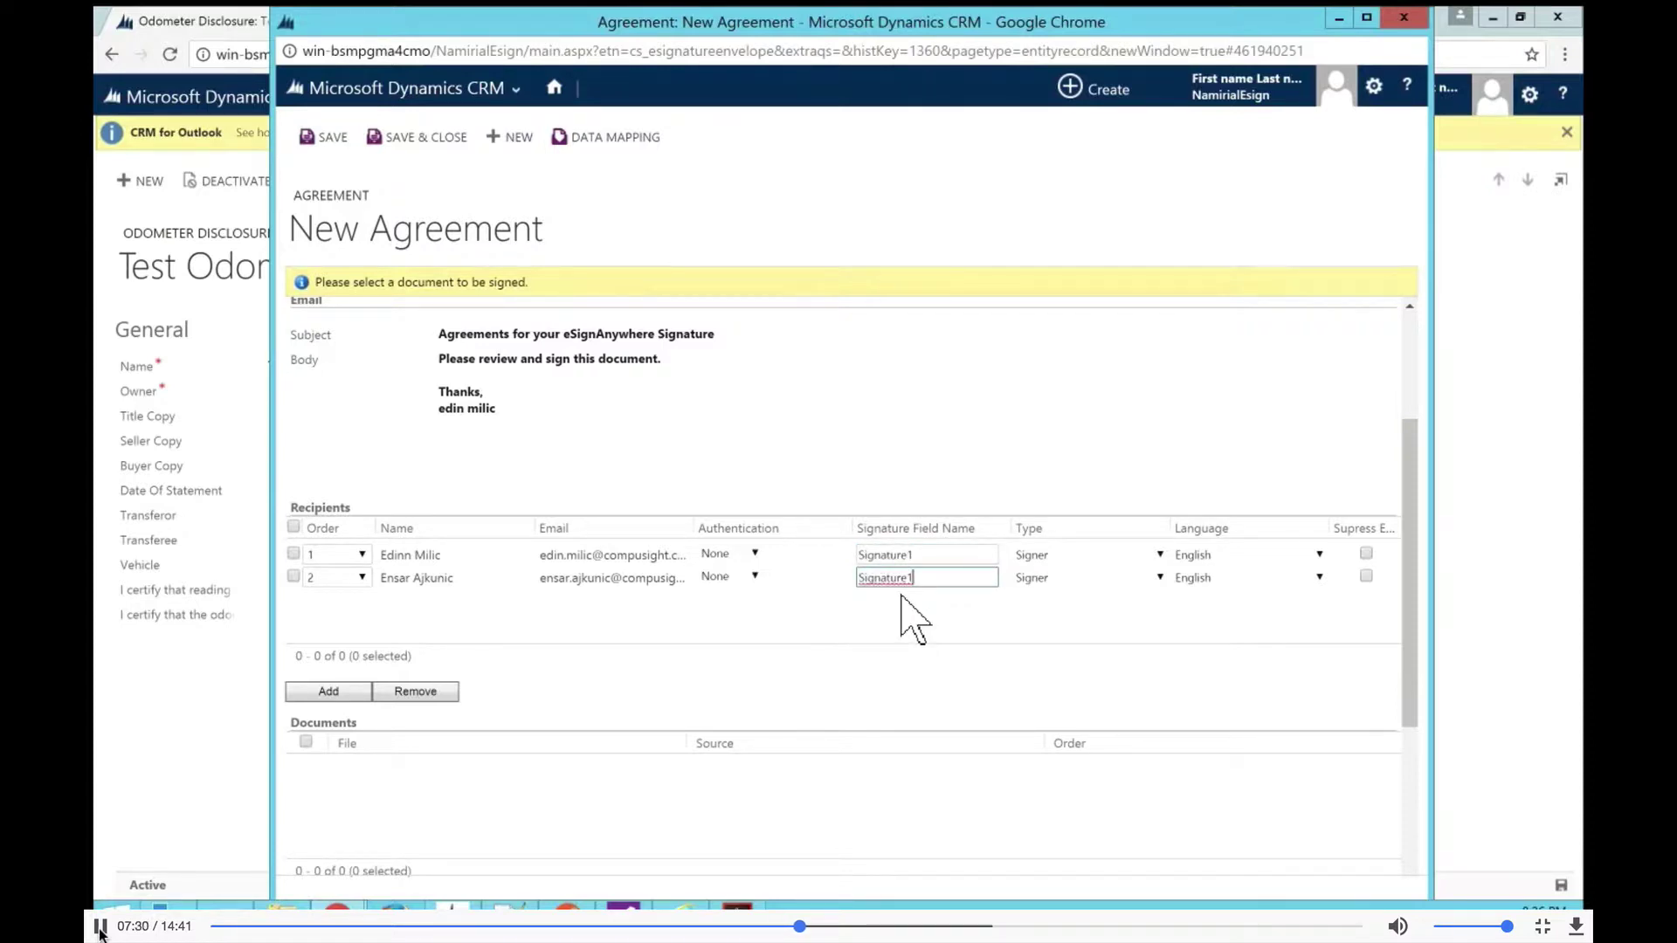
left_click(704, 609)
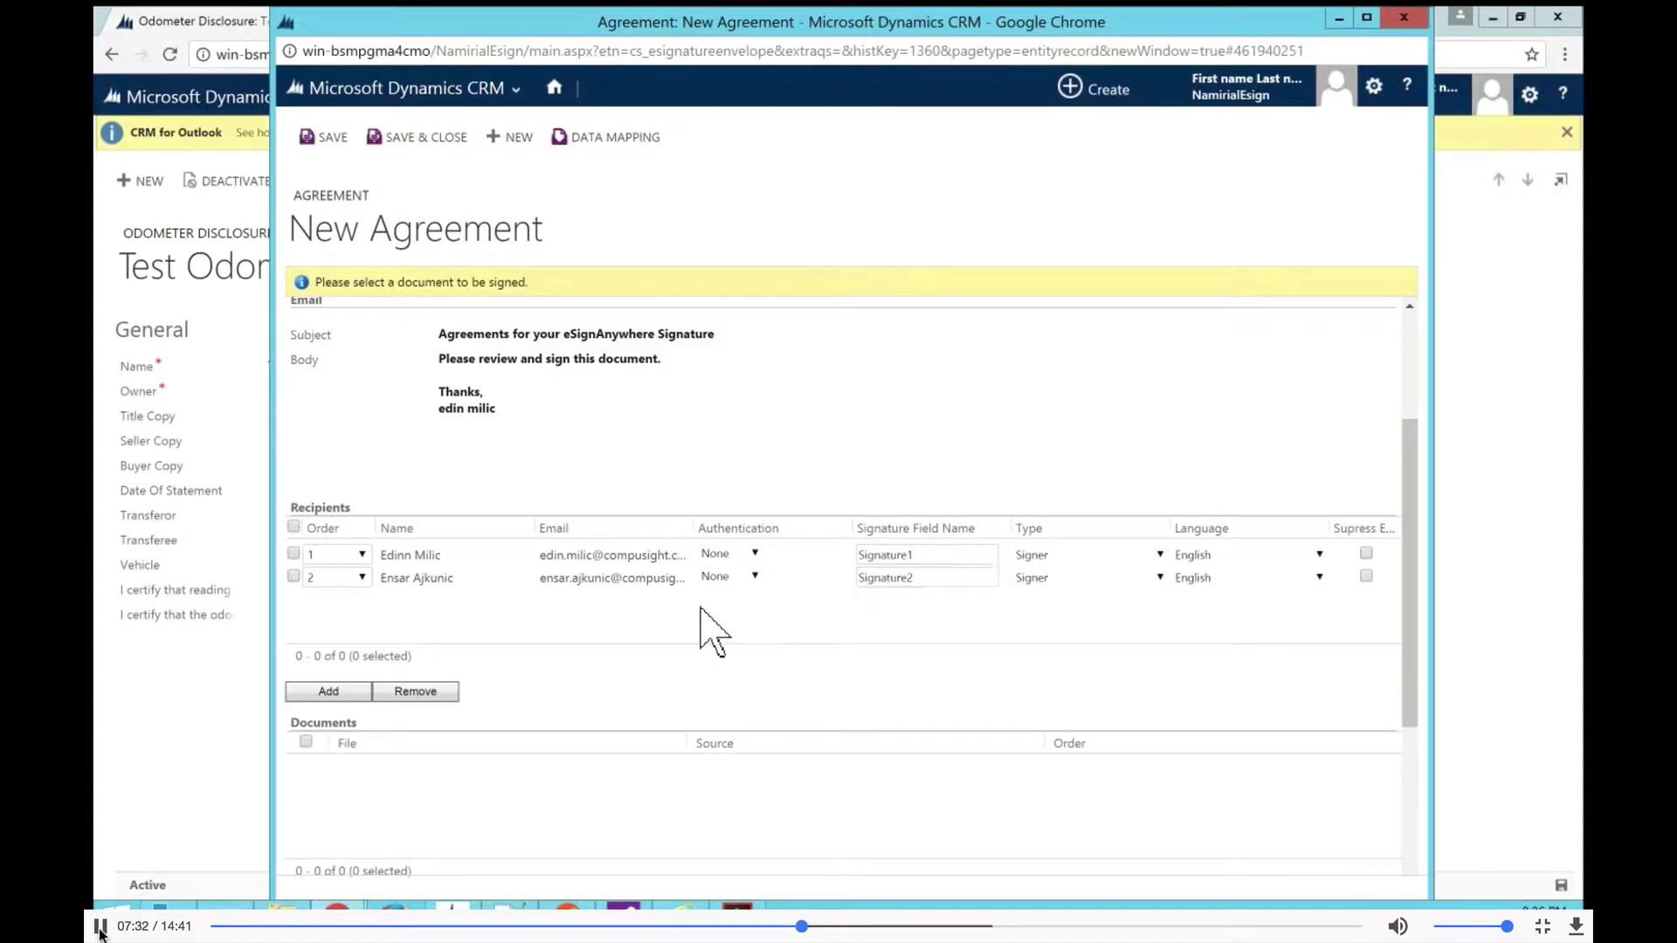
Add the local file XCM101 from the Namirial folder to the agreement's documents
scroll(638, 636, "down", 3)
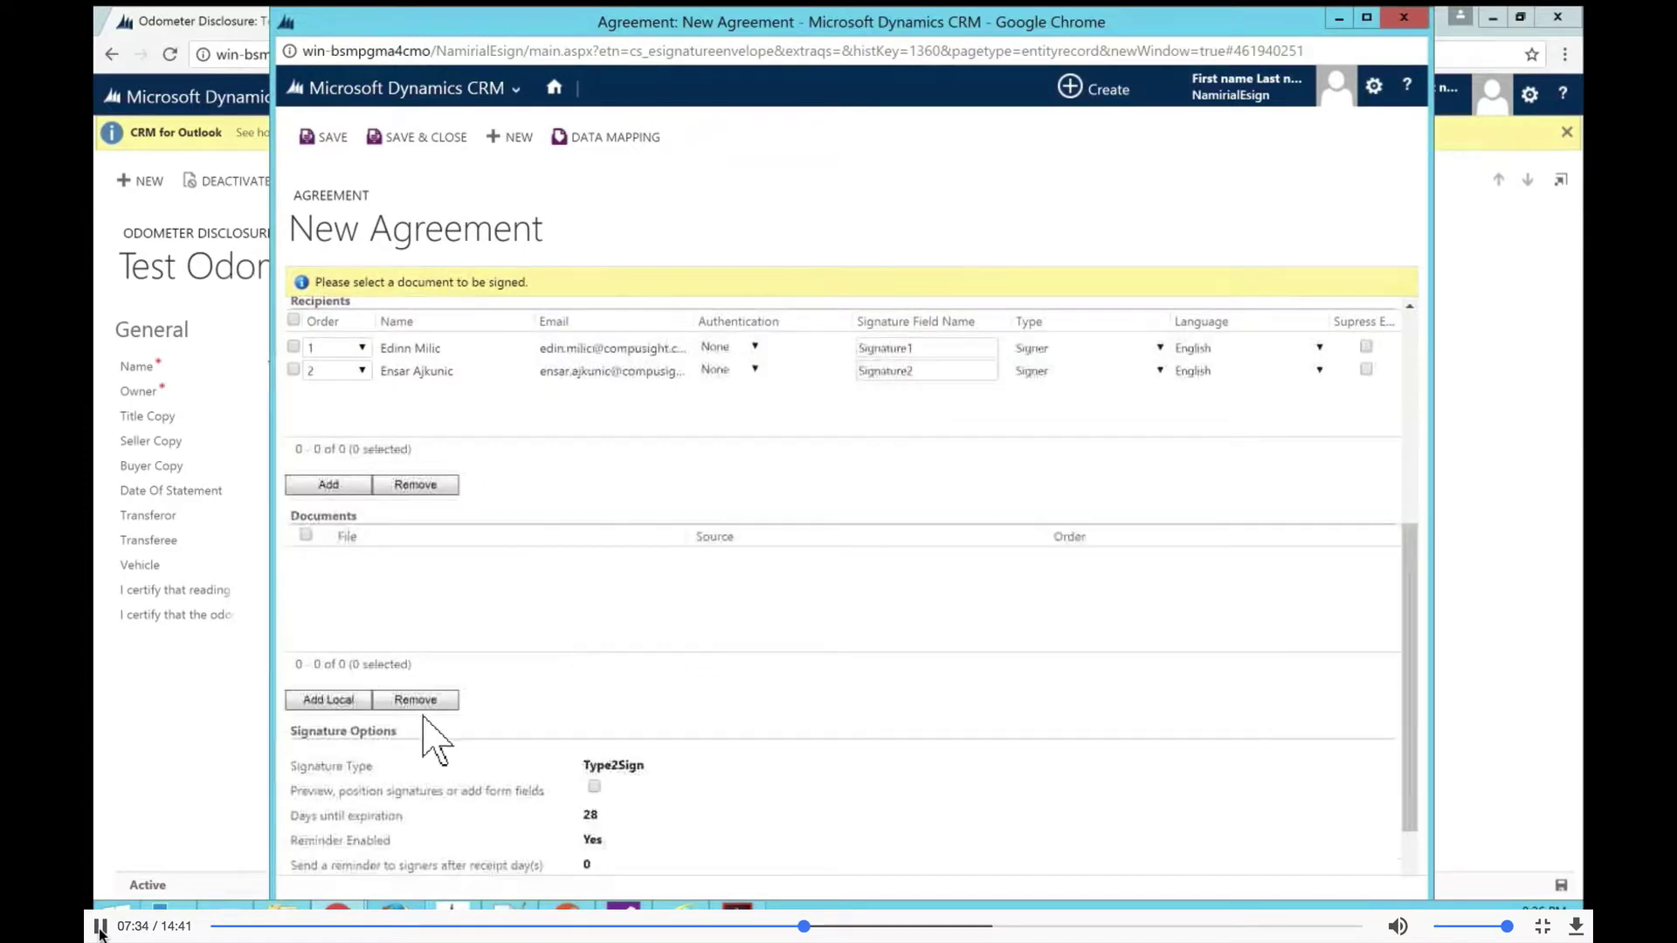
left_click(314, 699)
left_click(524, 171)
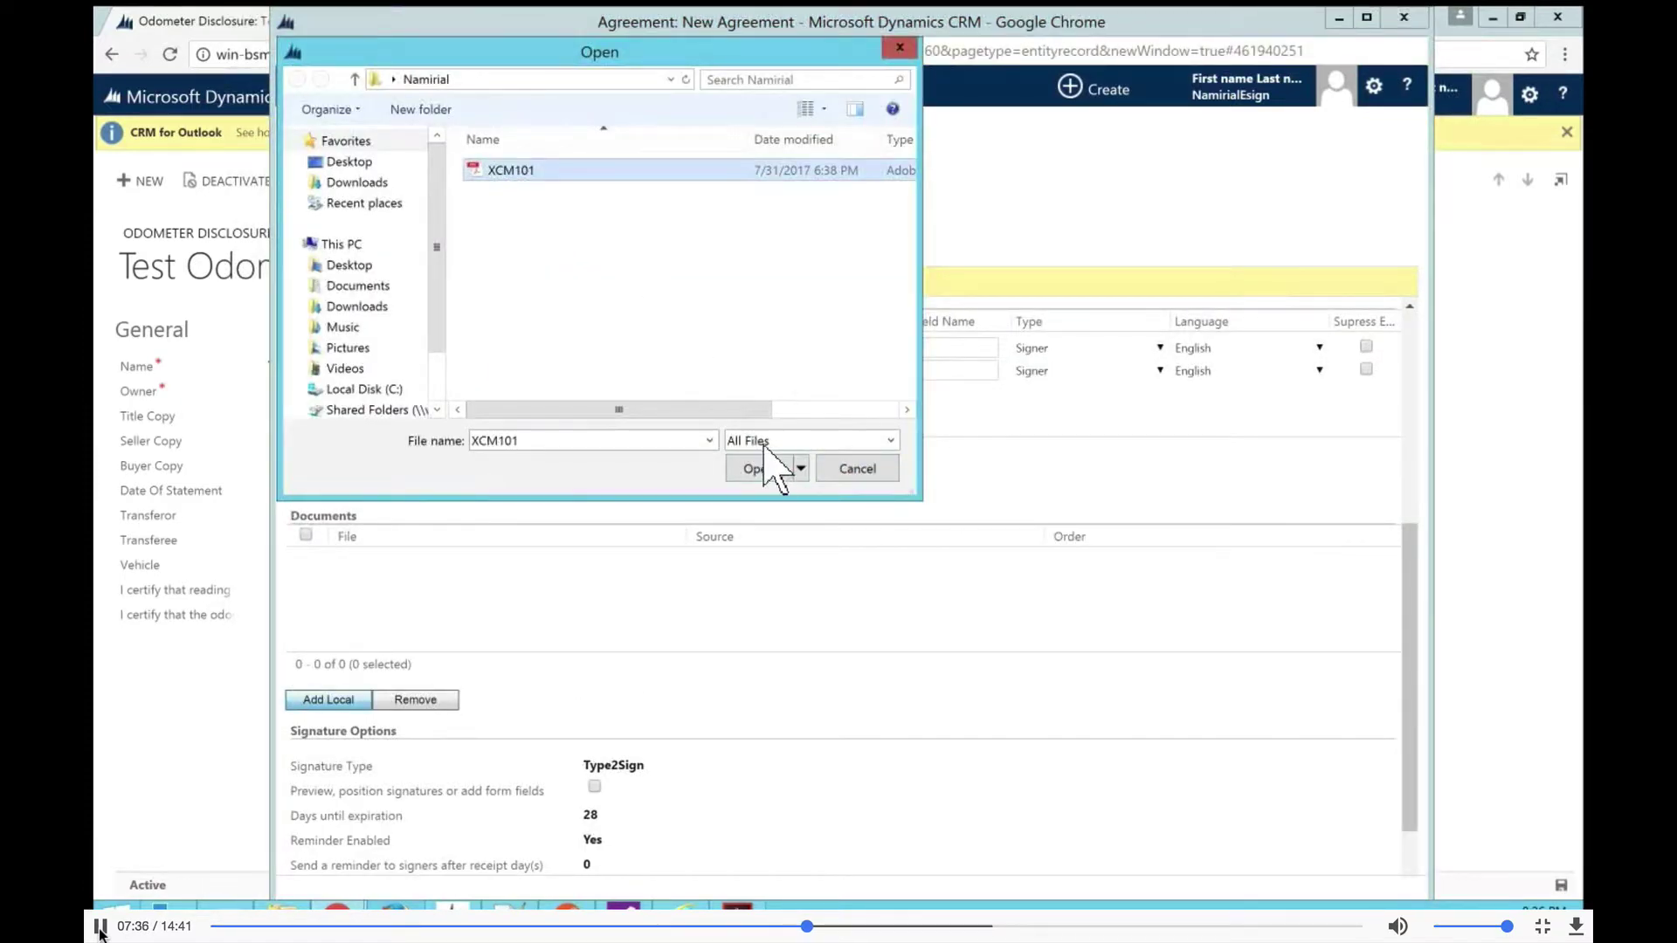
left_click(760, 470)
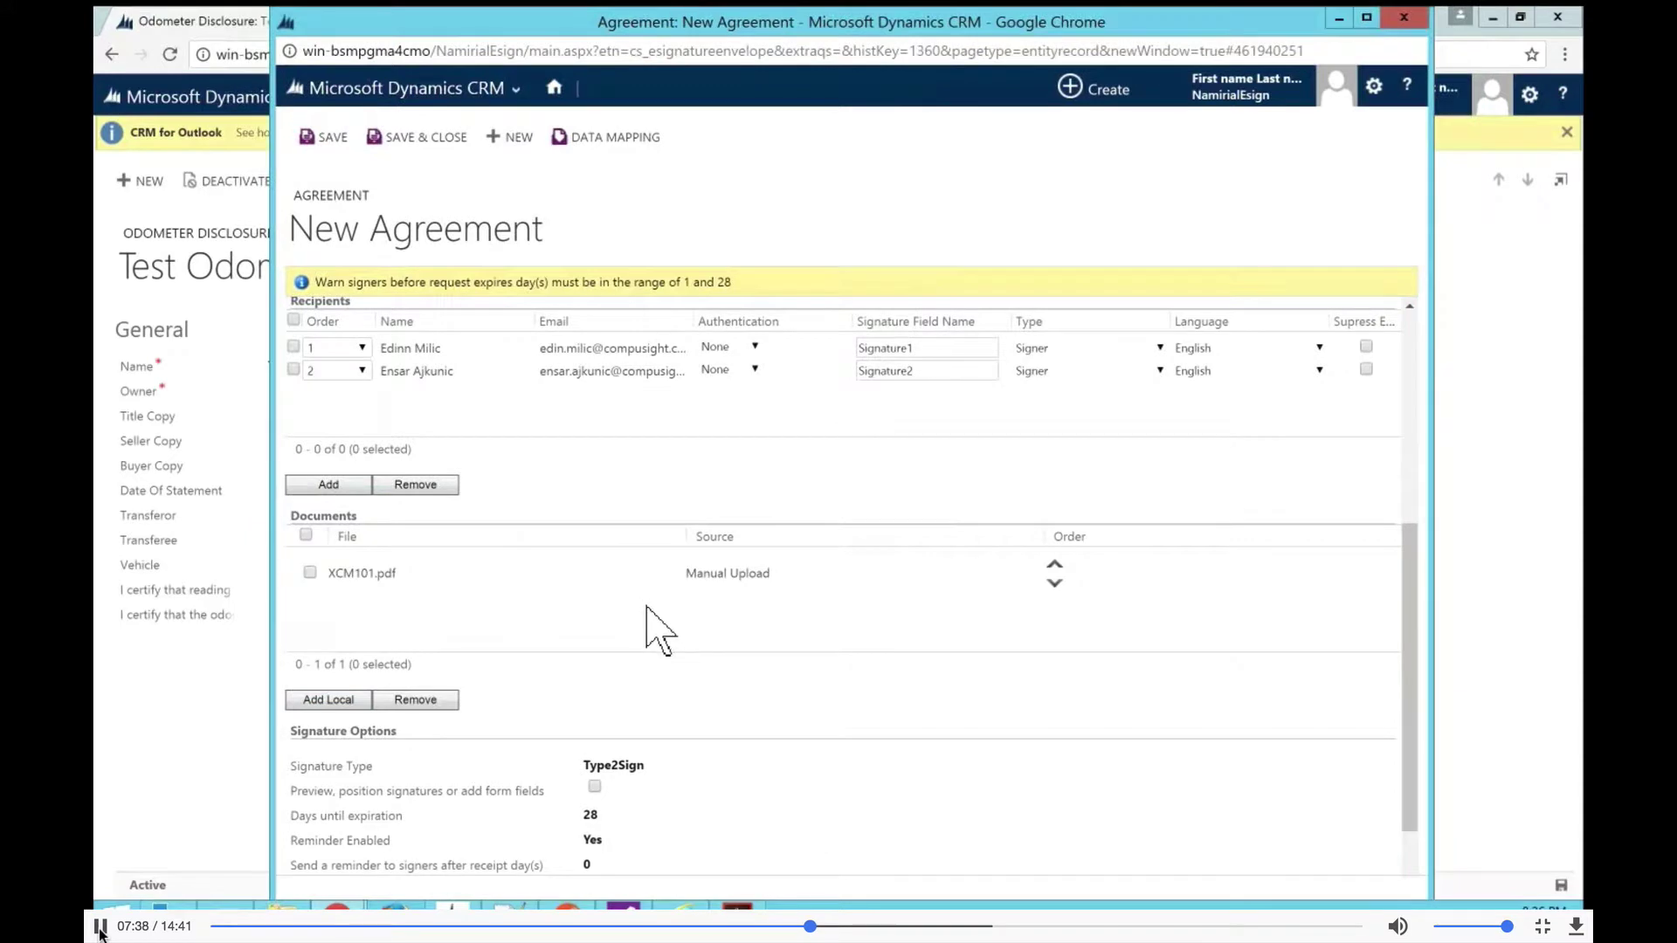
Set the agreement to warn signers 5 days before the request expires
scroll(646, 606, "down", 2)
left_click(629, 797)
type("5")
left_click(616, 826)
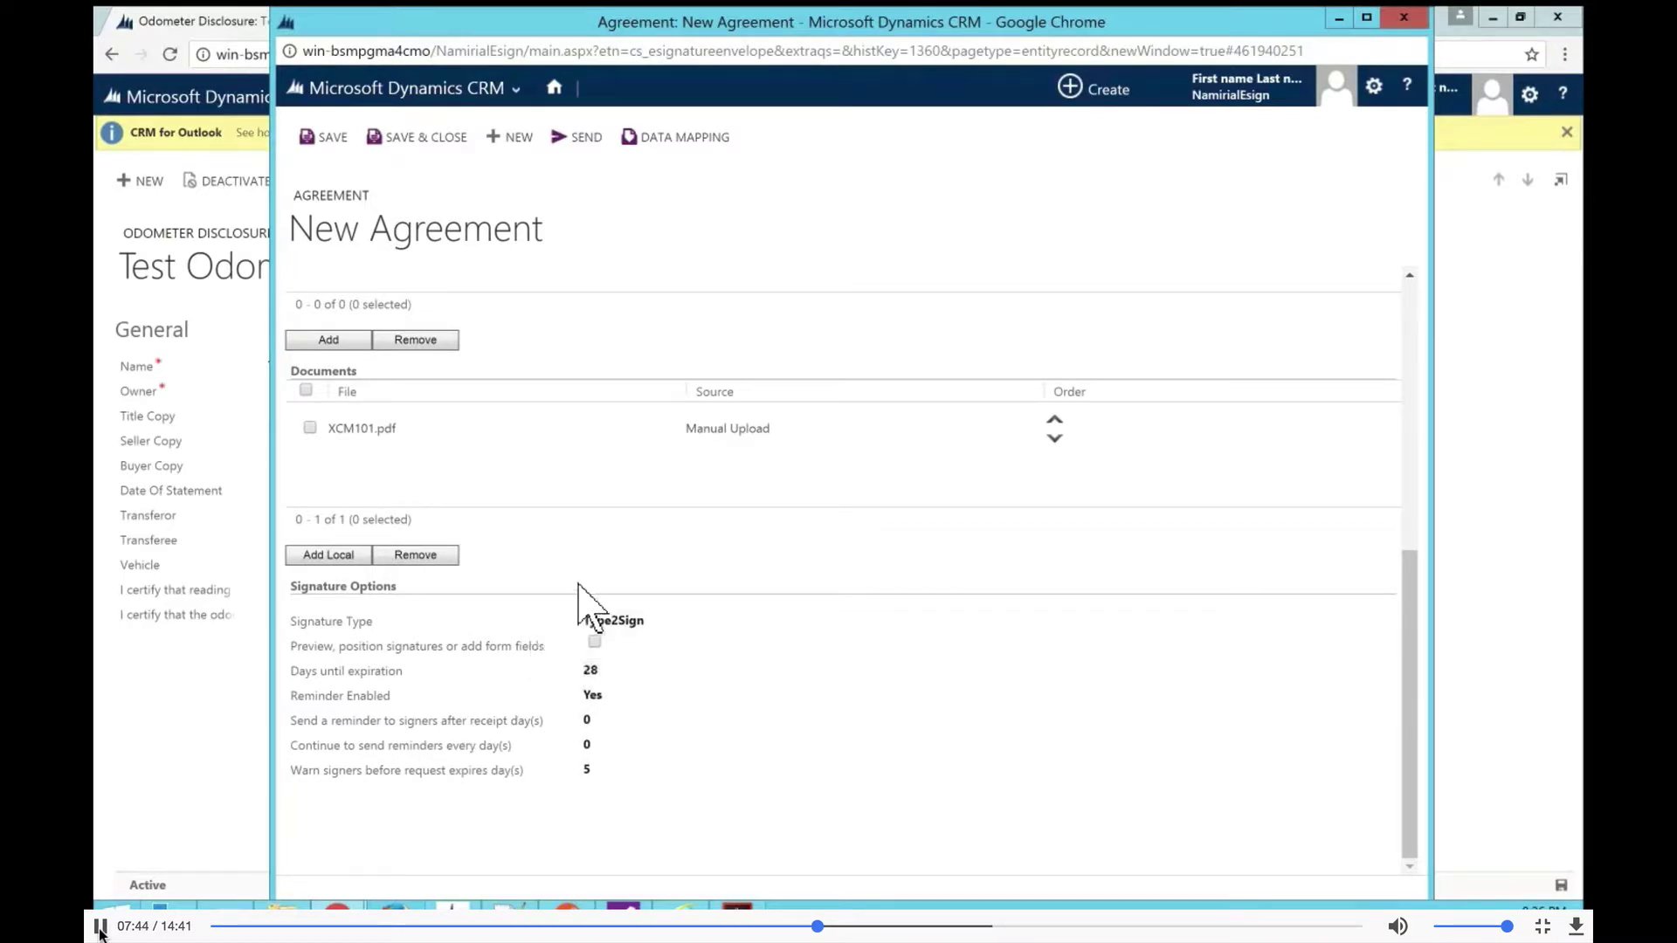
Review the completed agreement form, from the agreement and email details to the recipients, documents and signature options
scroll(611, 542, "up", 5)
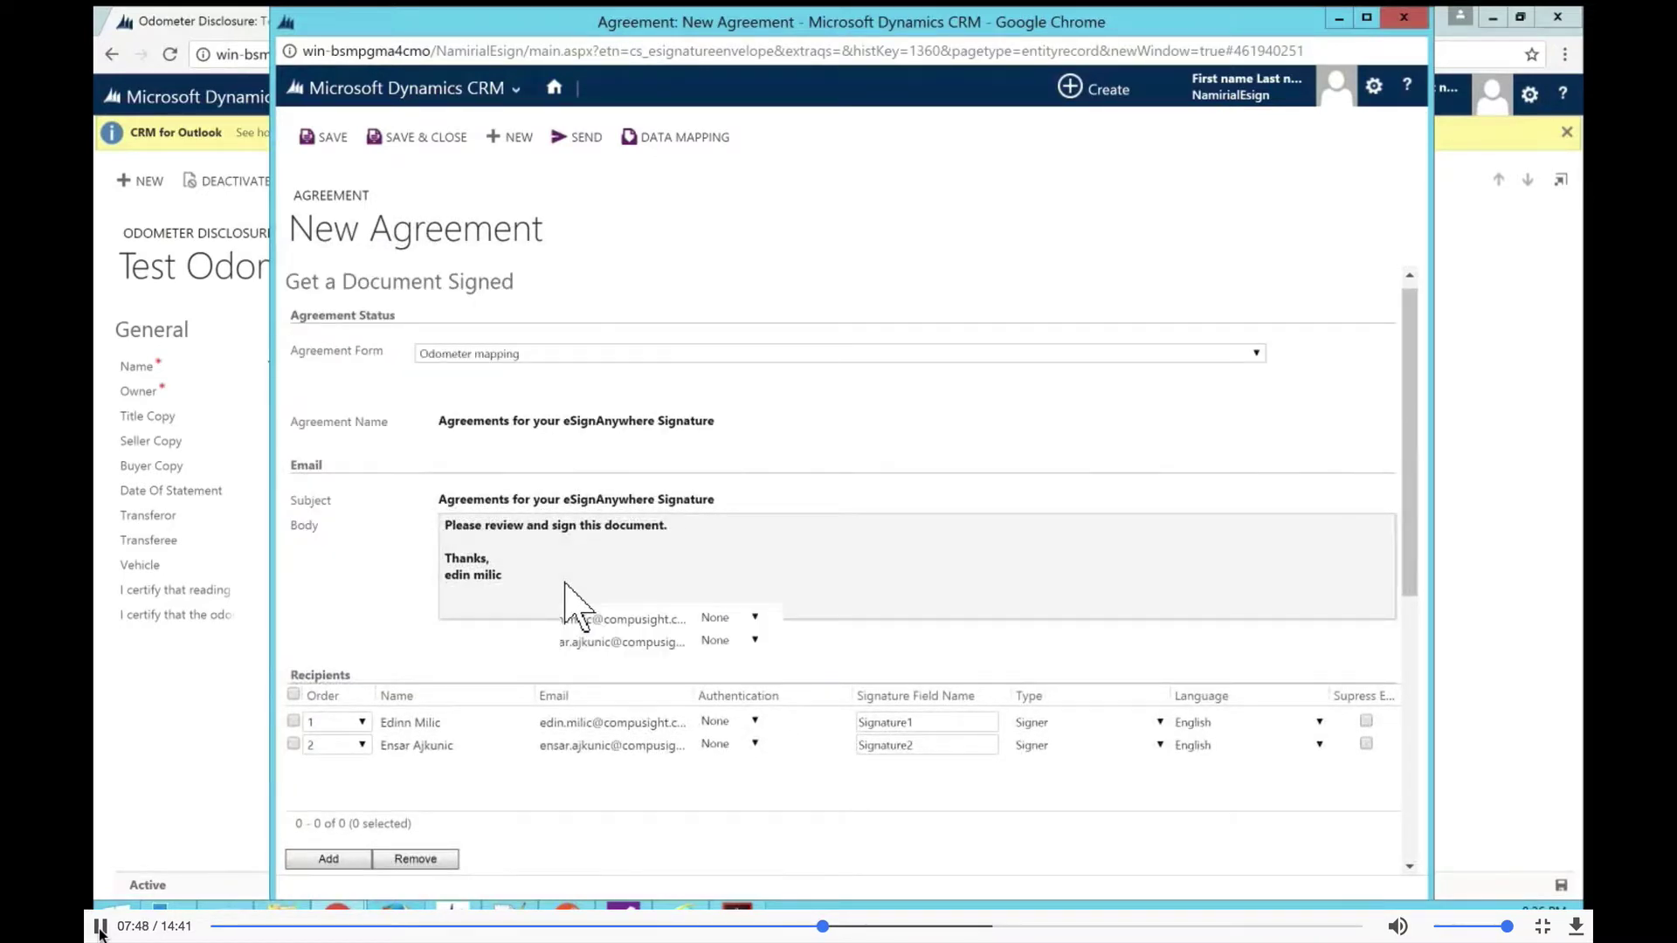
scroll(565, 584, "down", 3)
scroll(576, 607, "up", 3)
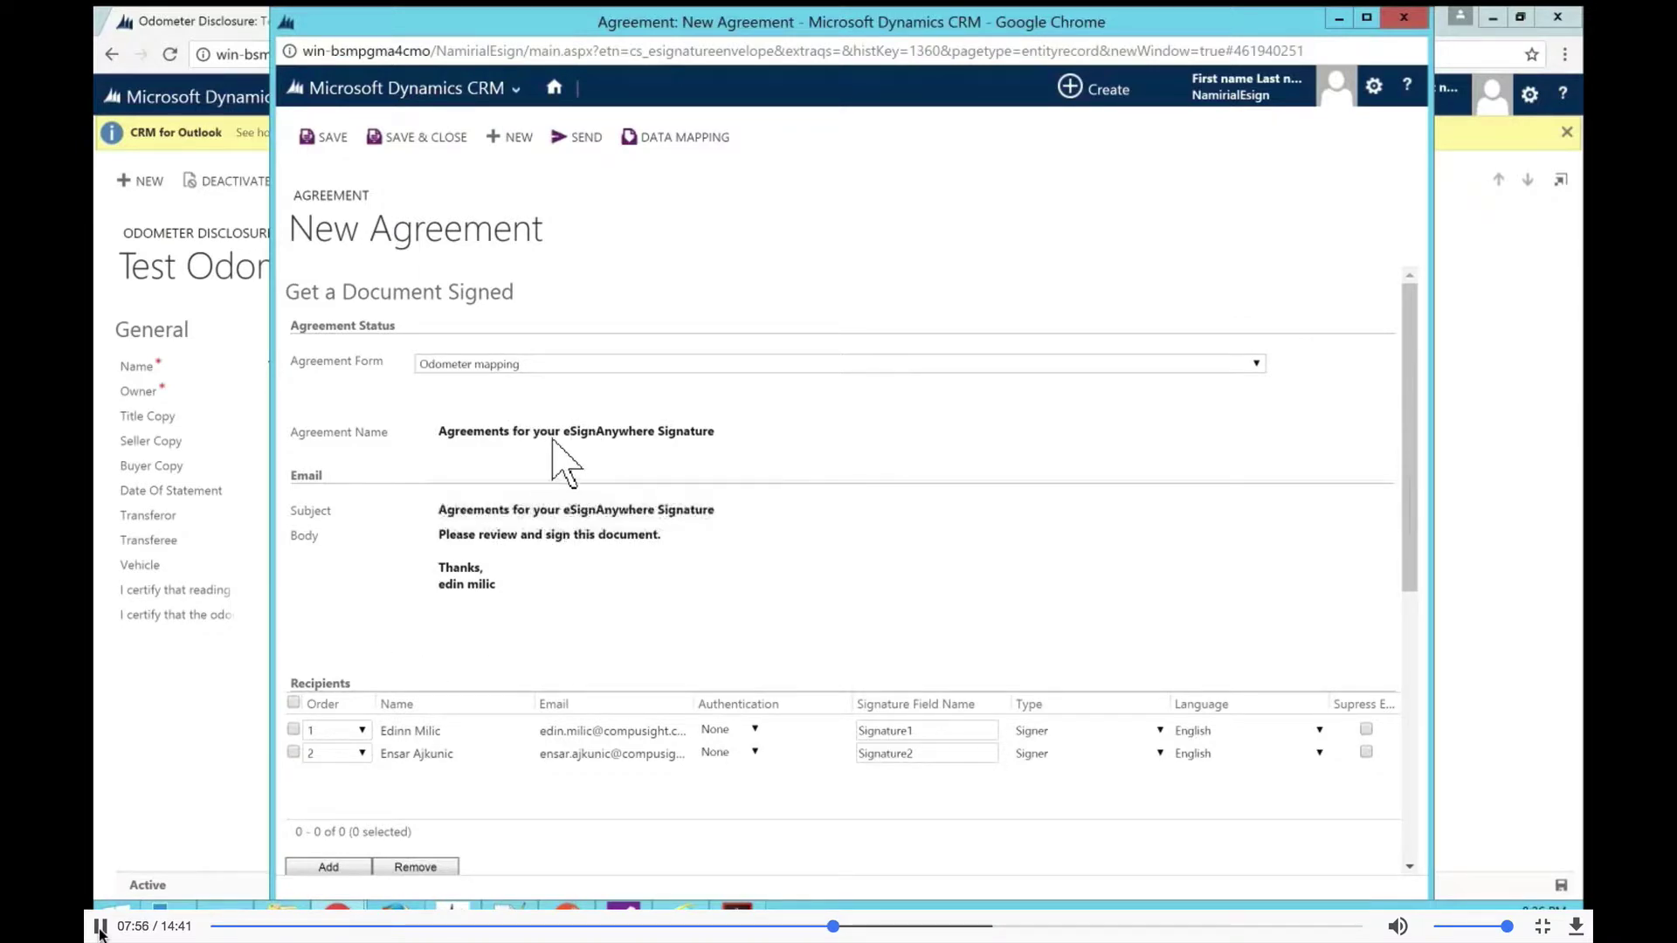
scroll(498, 698, "down", 2)
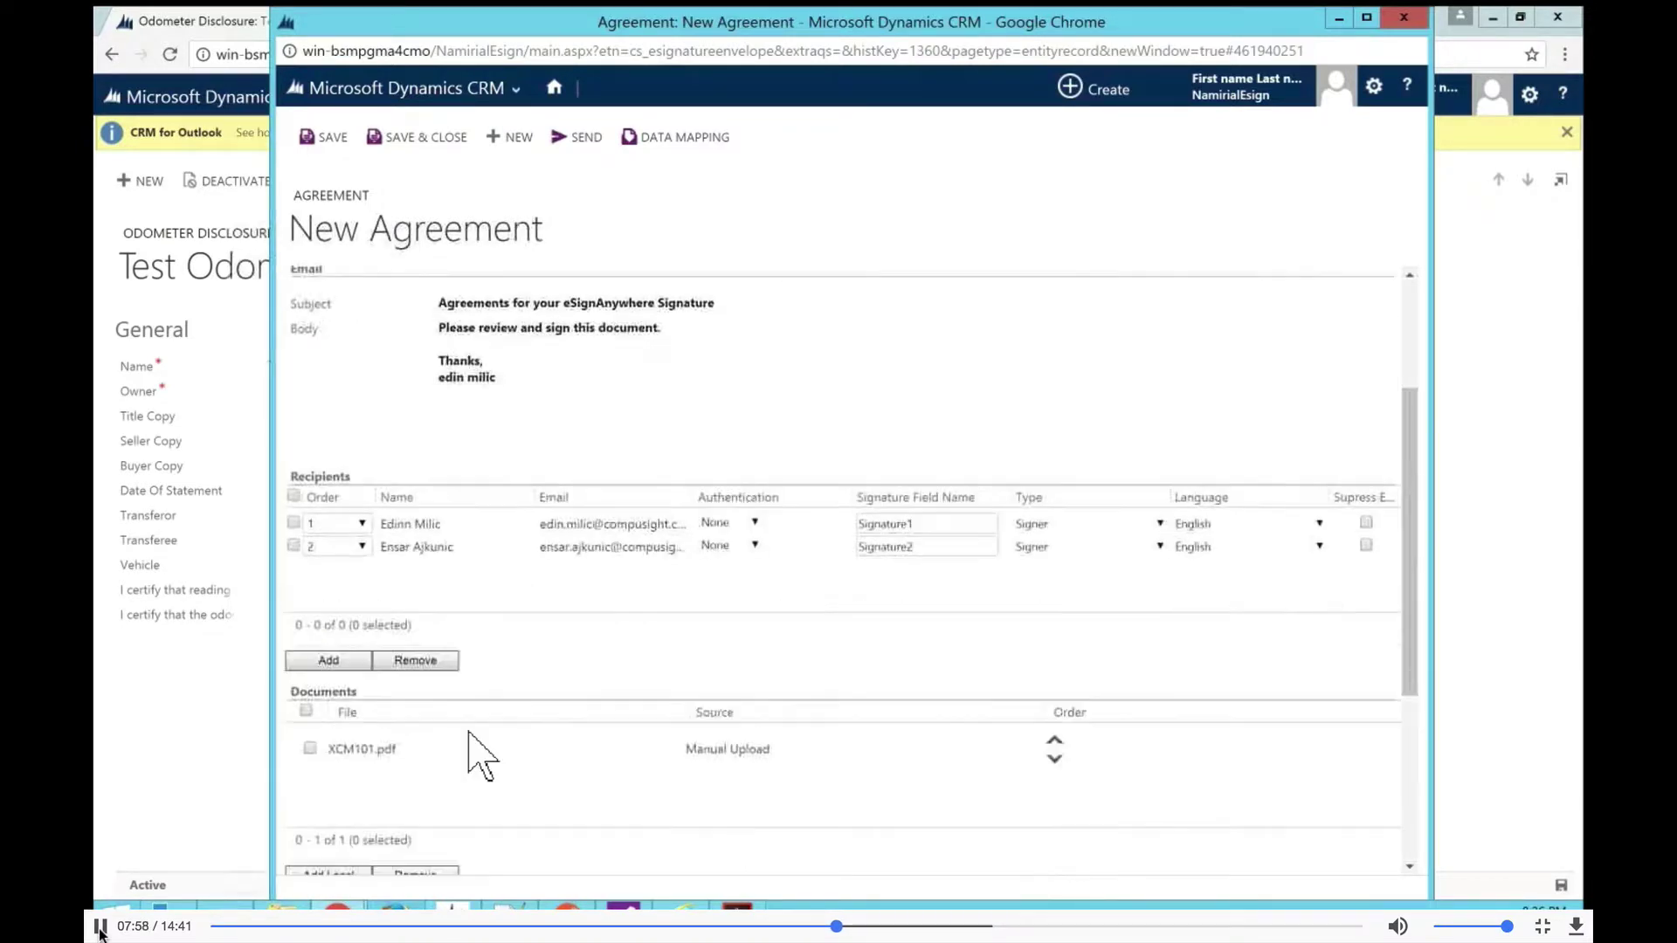
scroll(611, 682, "up", 2)
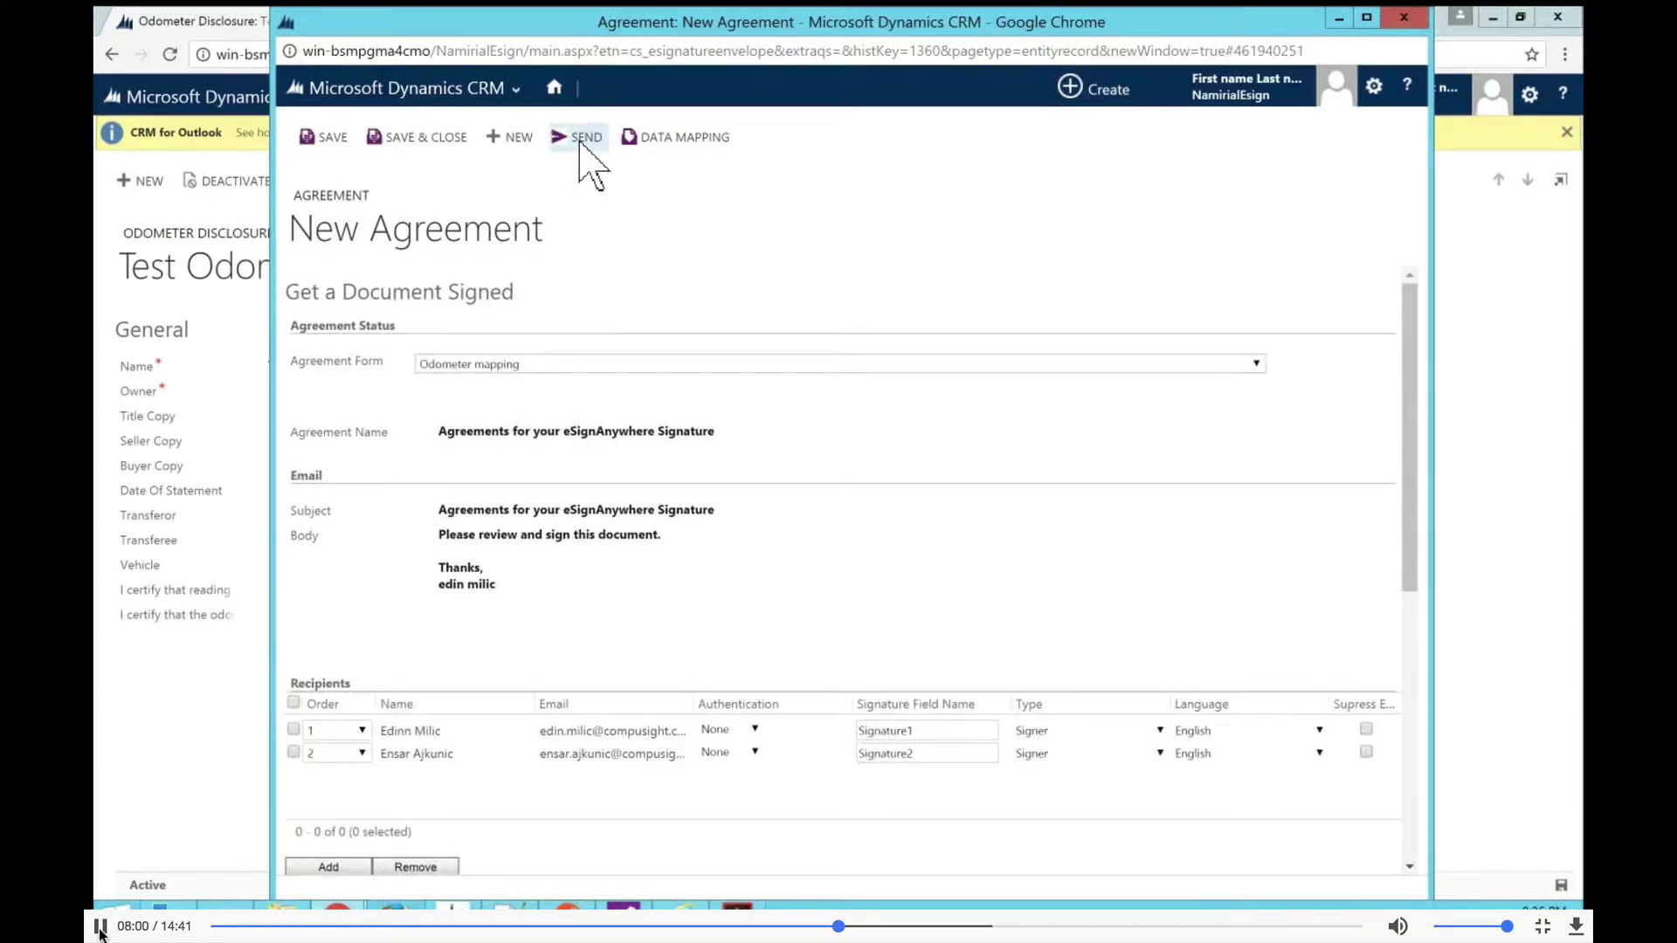
Look through the pages of the XCM101.pdf document in the signing viewer
scroll(566, 694, "down", 5)
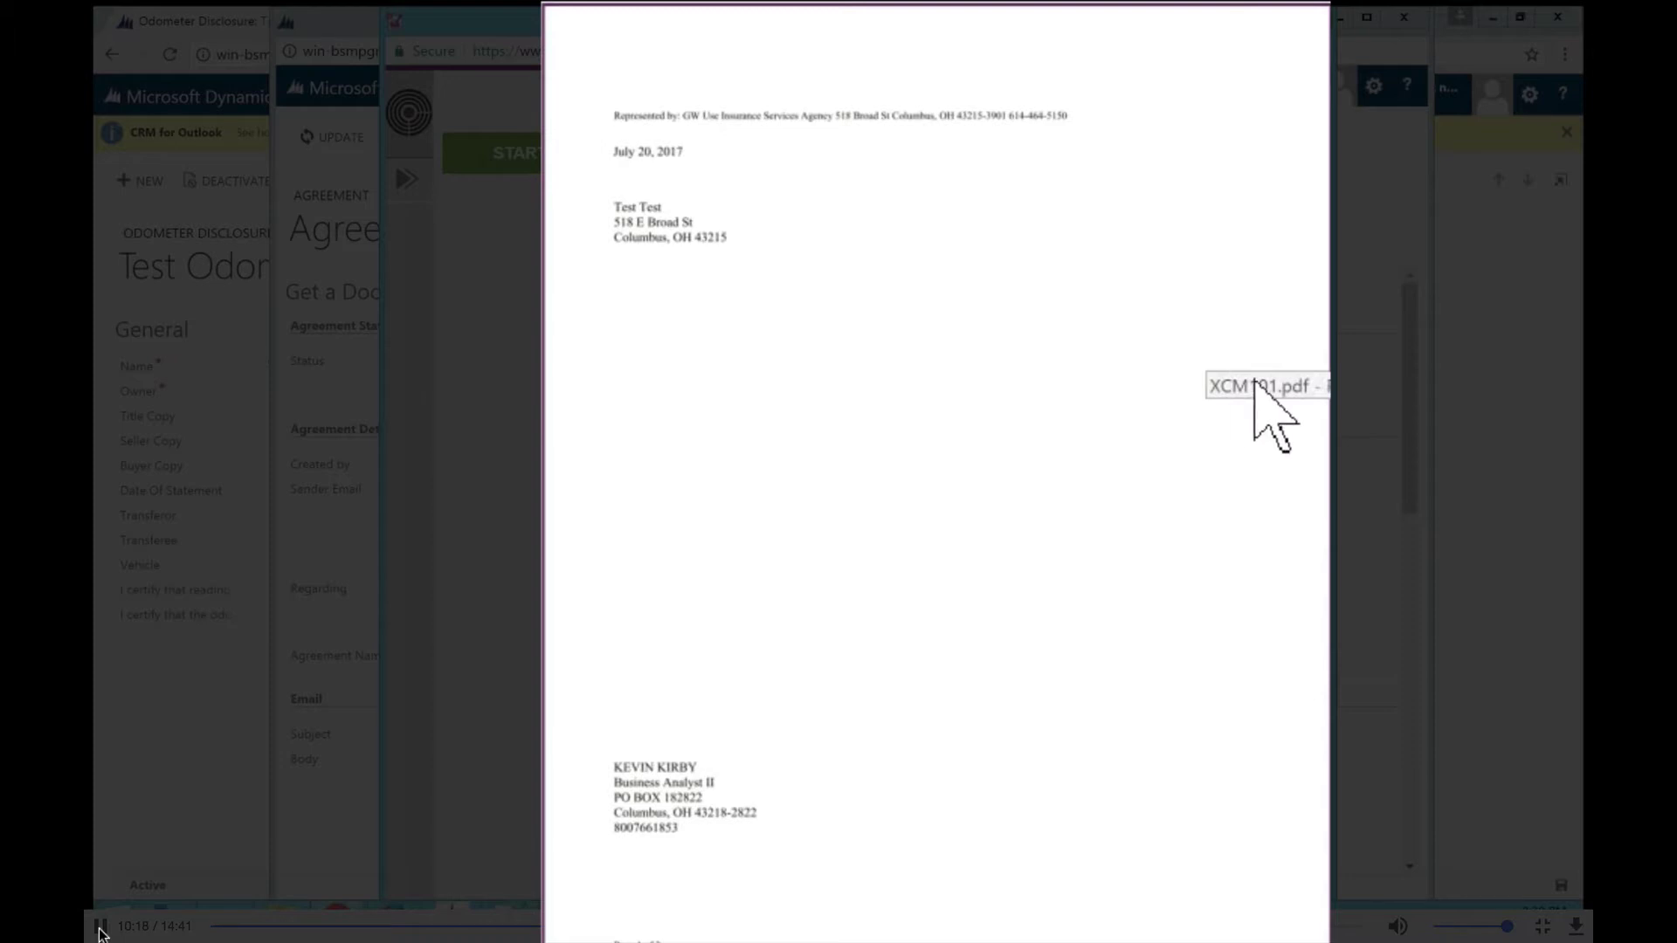
scroll(1044, 420, "down", 15)
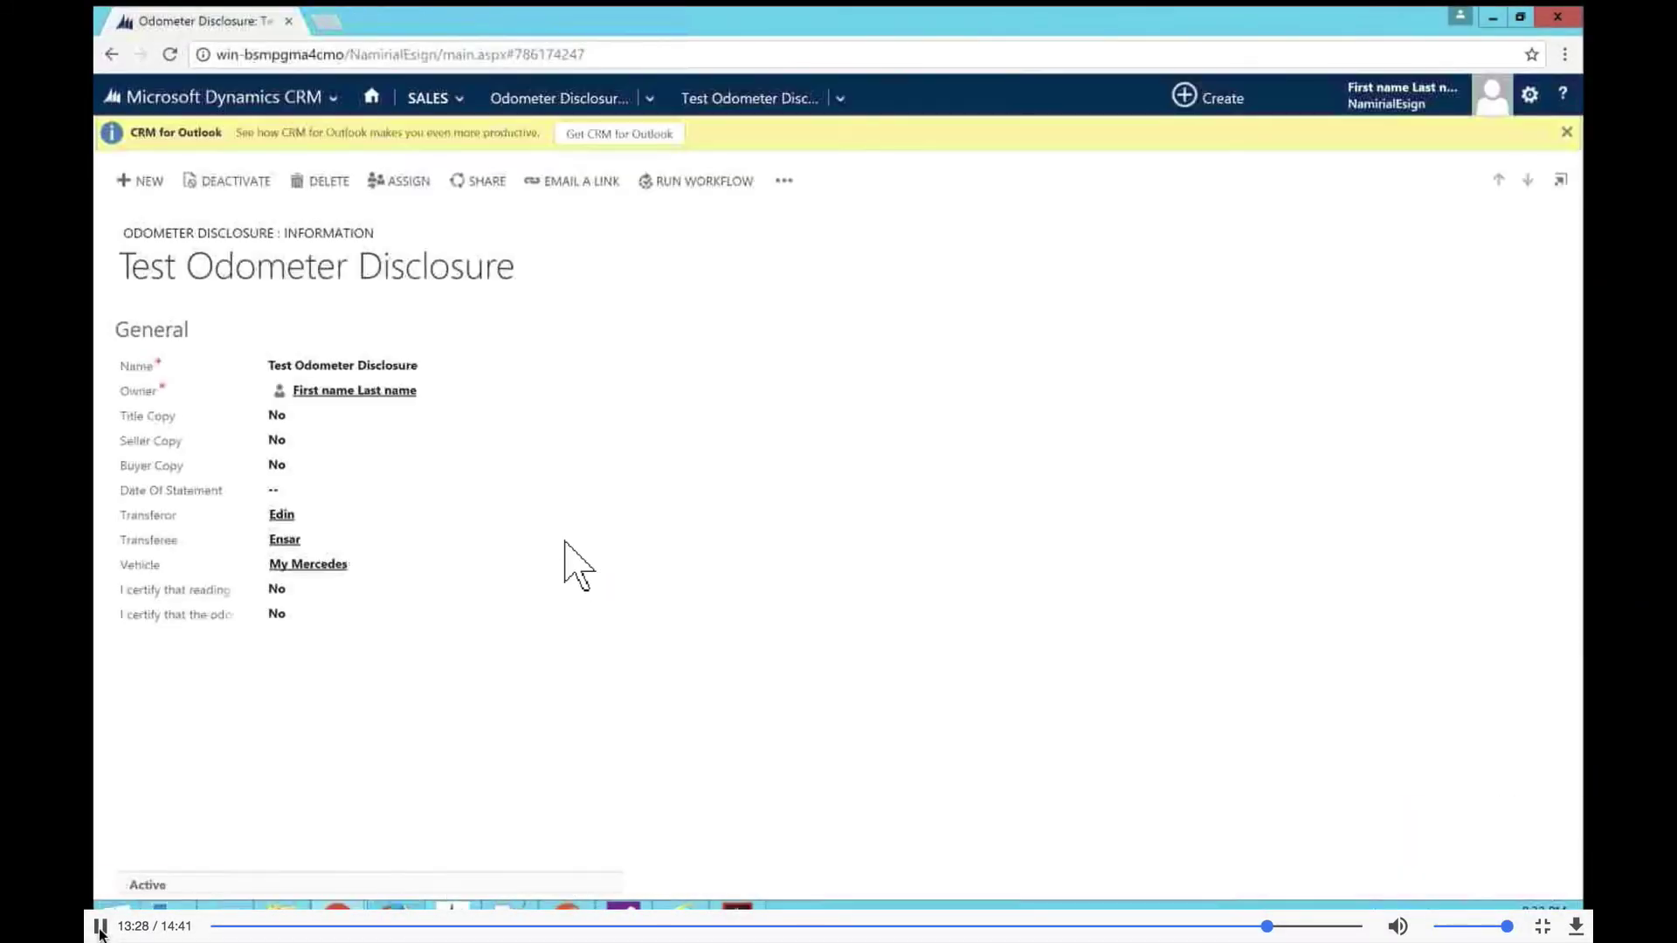
Reload the Test Odometer Disclosure record
left_click(169, 54)
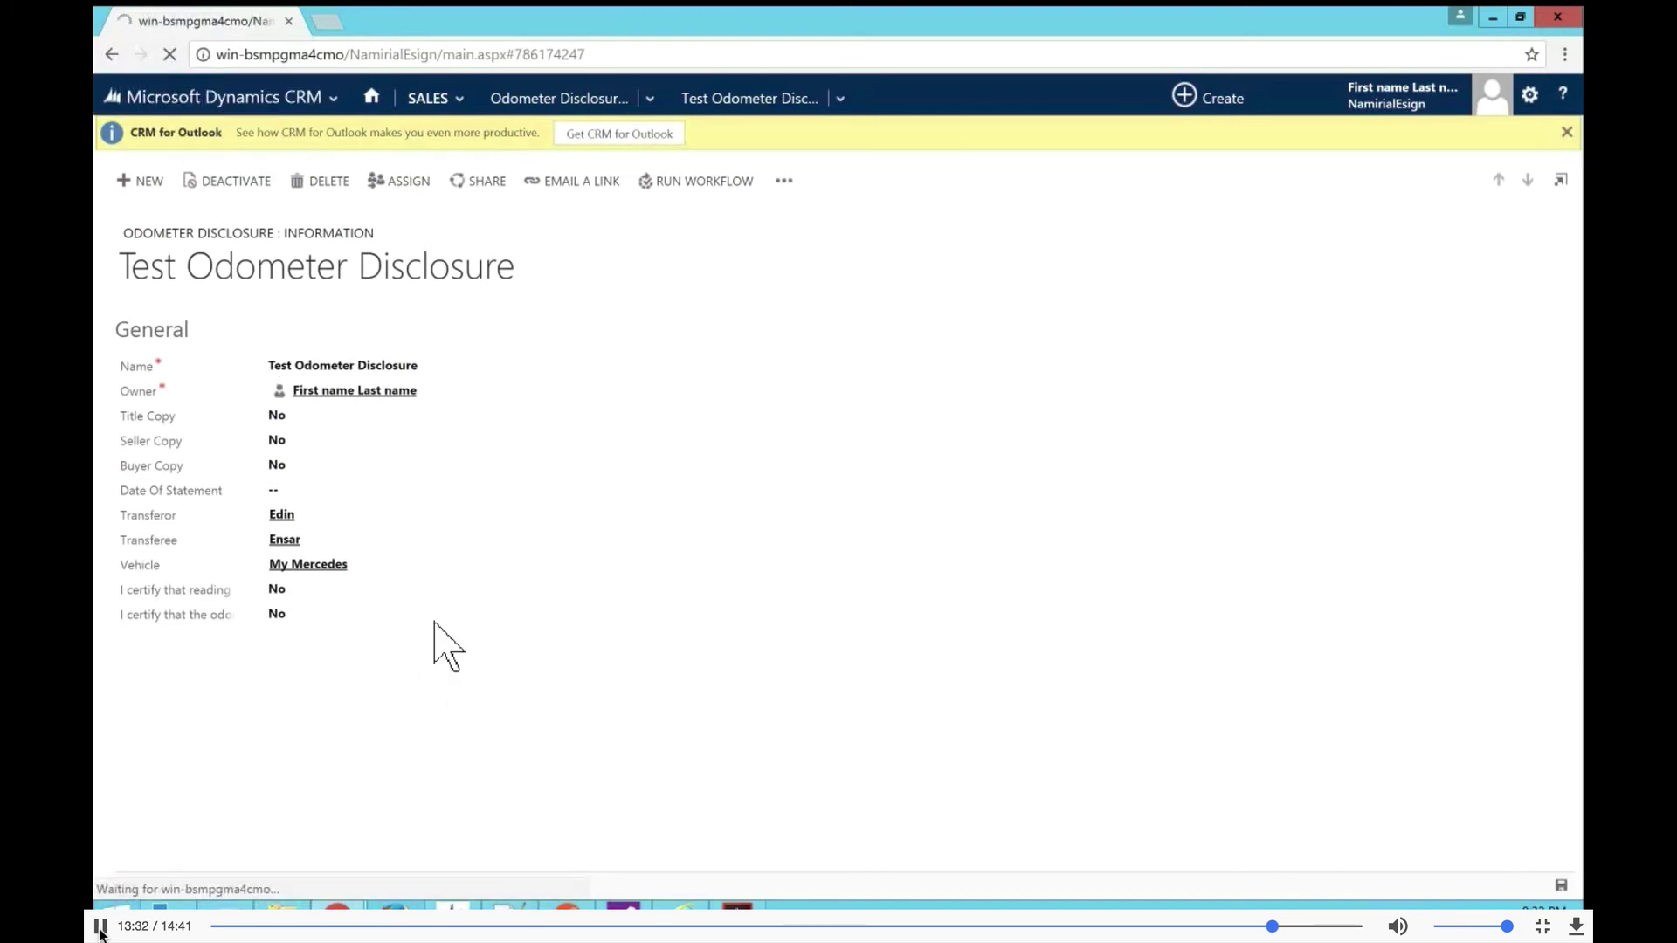